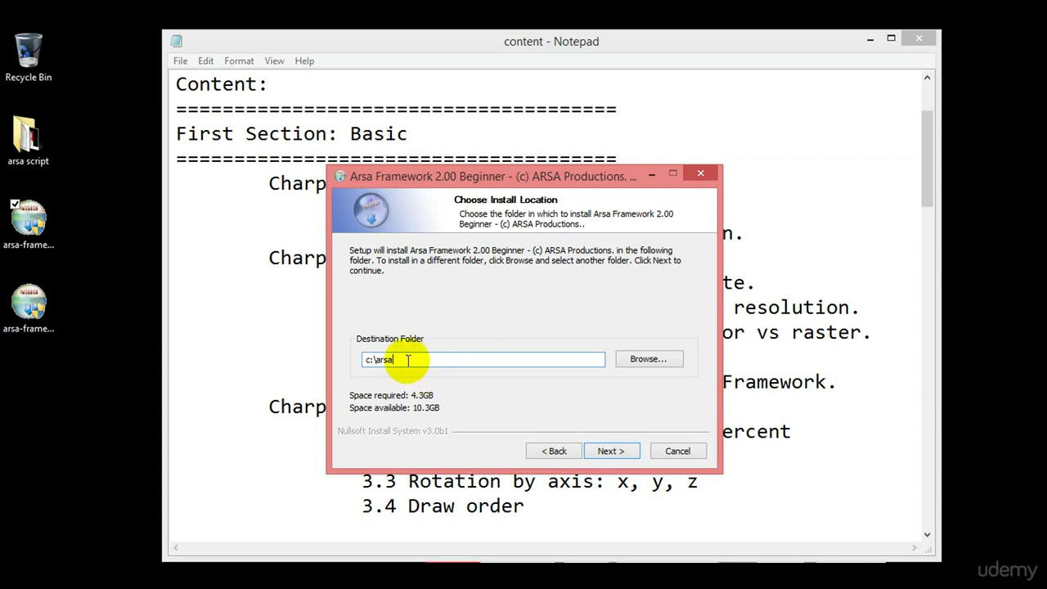
Keep c:\arsa and the default Start Menu folder, and start the 2.00 Beginner install.
left_click(612, 450)
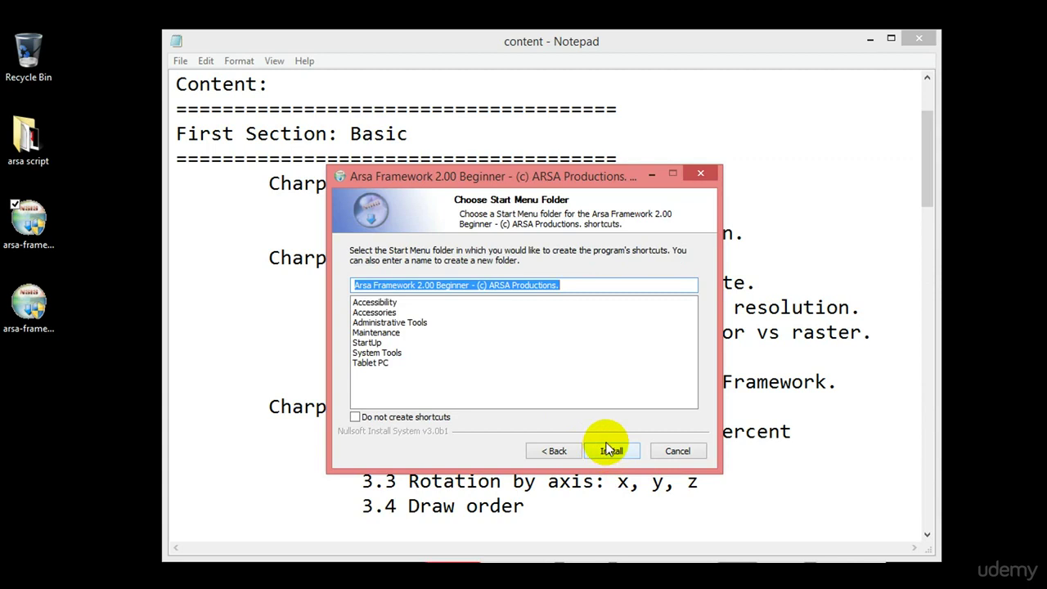
left_click(609, 452)
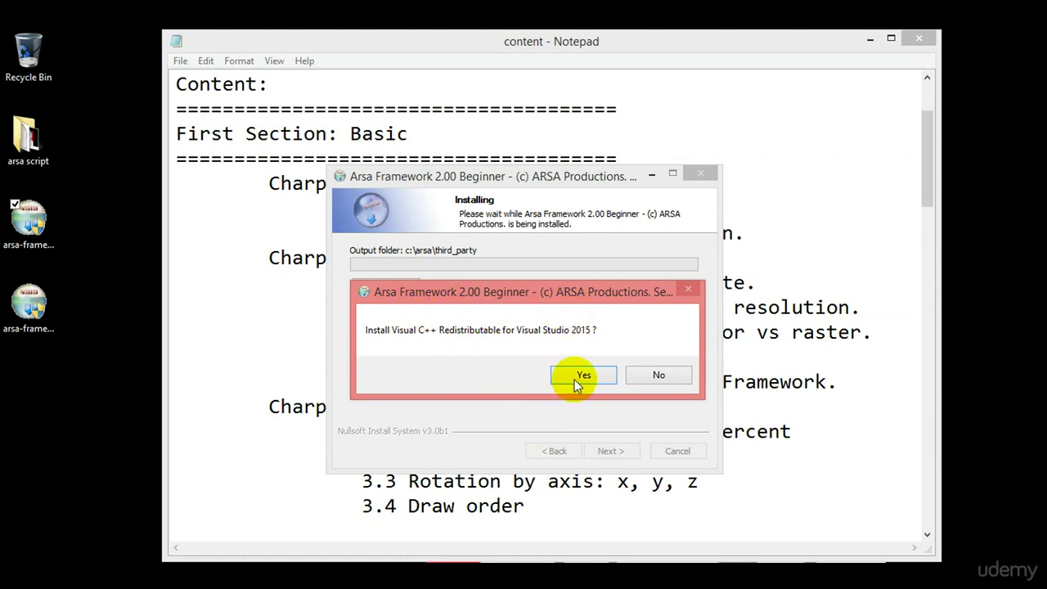
Decline the Visual C++ 2015 Redistributable and DirectX 9.0c installs, then show the extraction details.
left_click(668, 374)
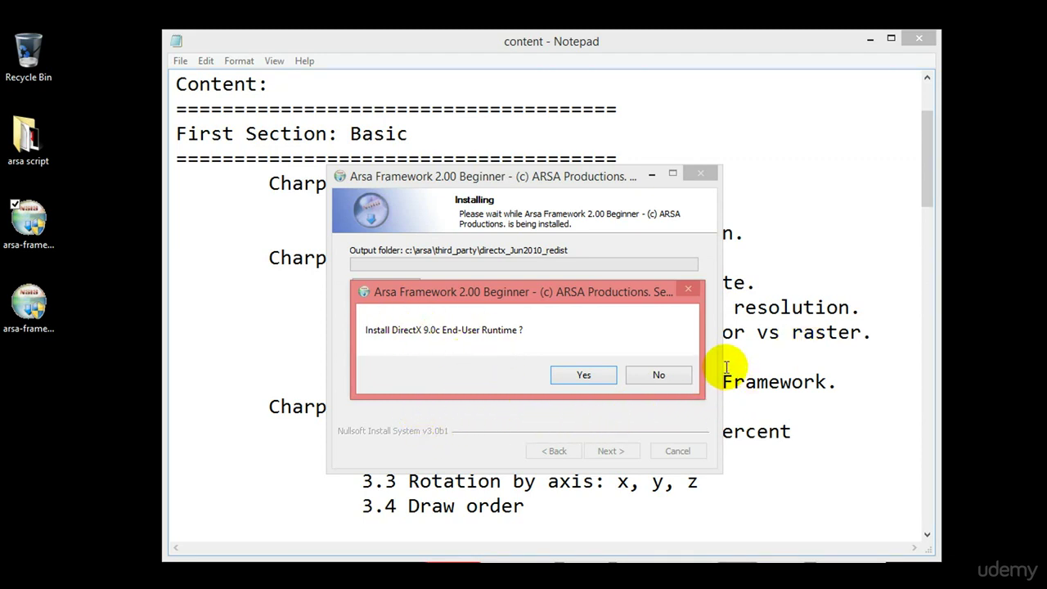
left_click(669, 372)
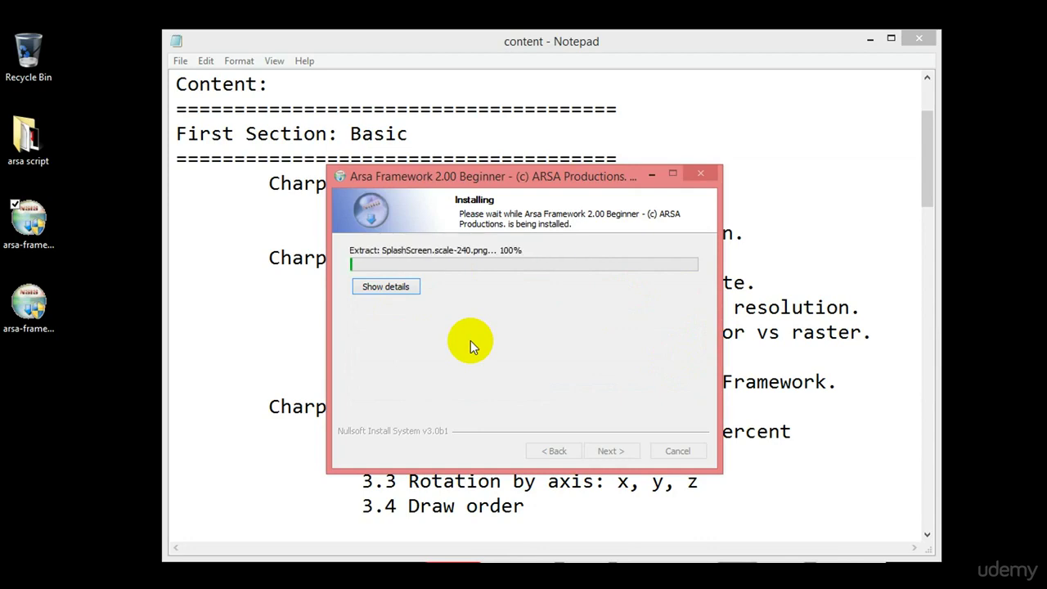
left_click(406, 288)
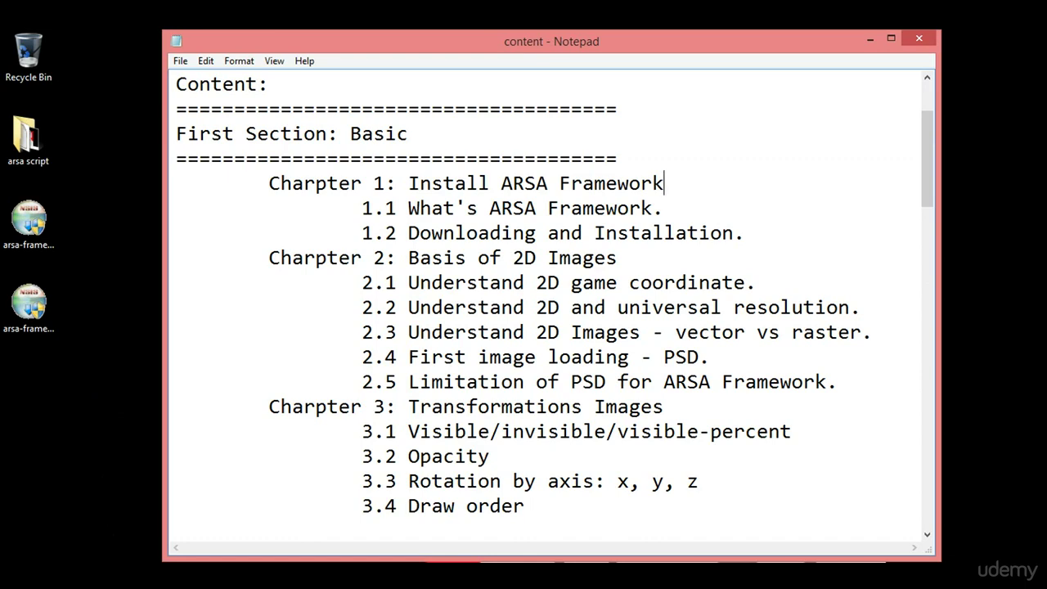
Open File Explorer at This PC with Win+E.
key("super+e")
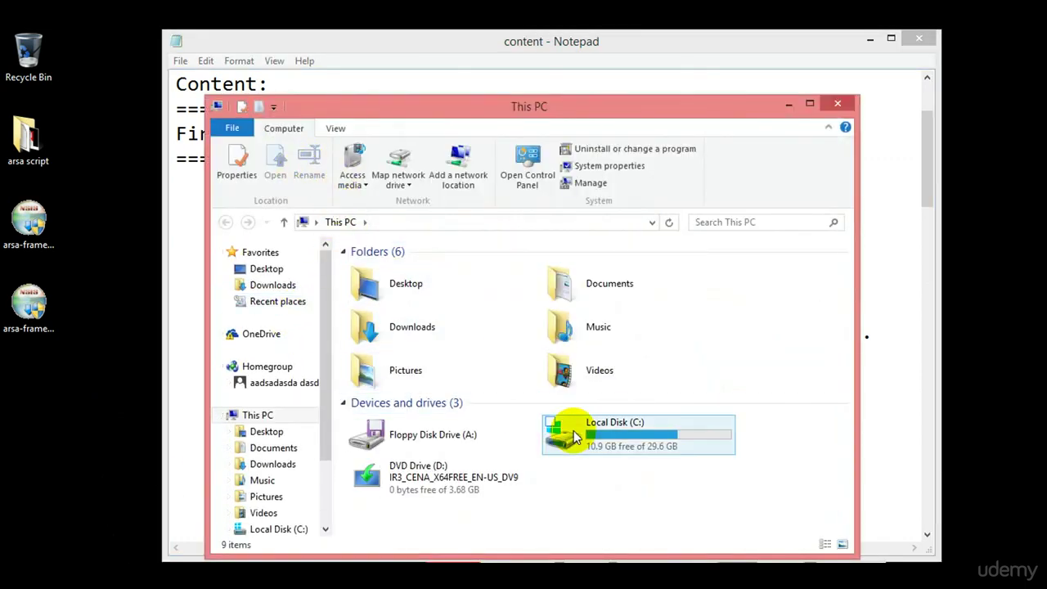
Browse into the arsa folder on Local Disk (C:), then launch the arsa-framework-233 installer.
left_click(616, 442)
double_click(615, 441)
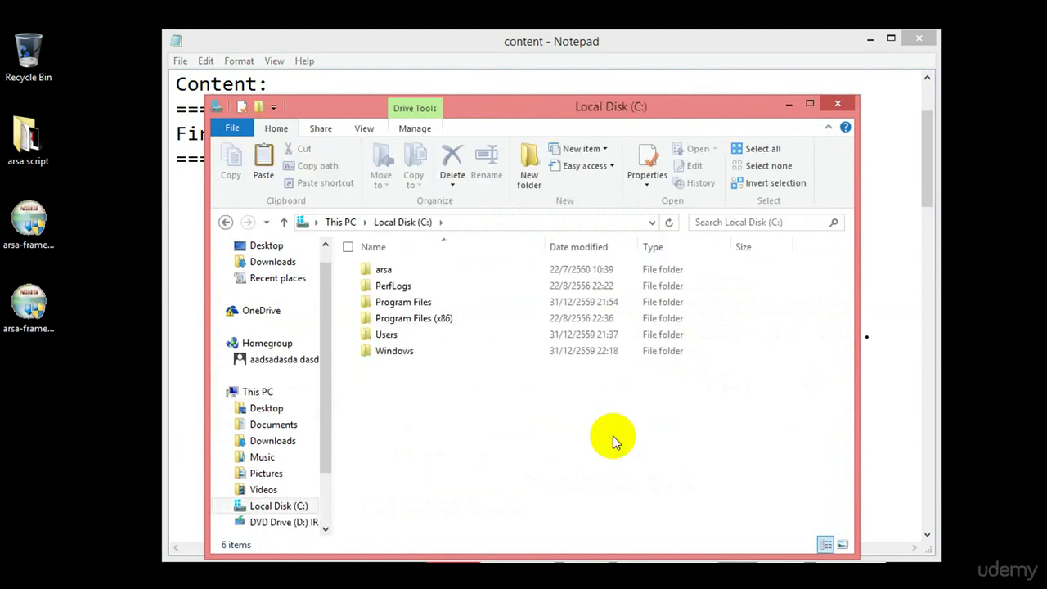
key("Down")
key("Up")
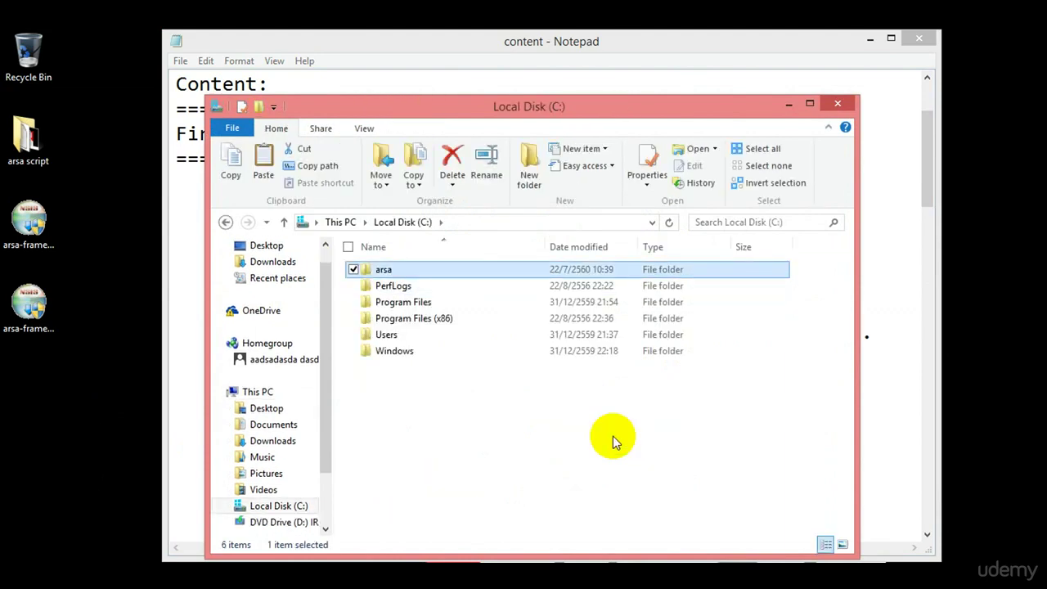
key("Return")
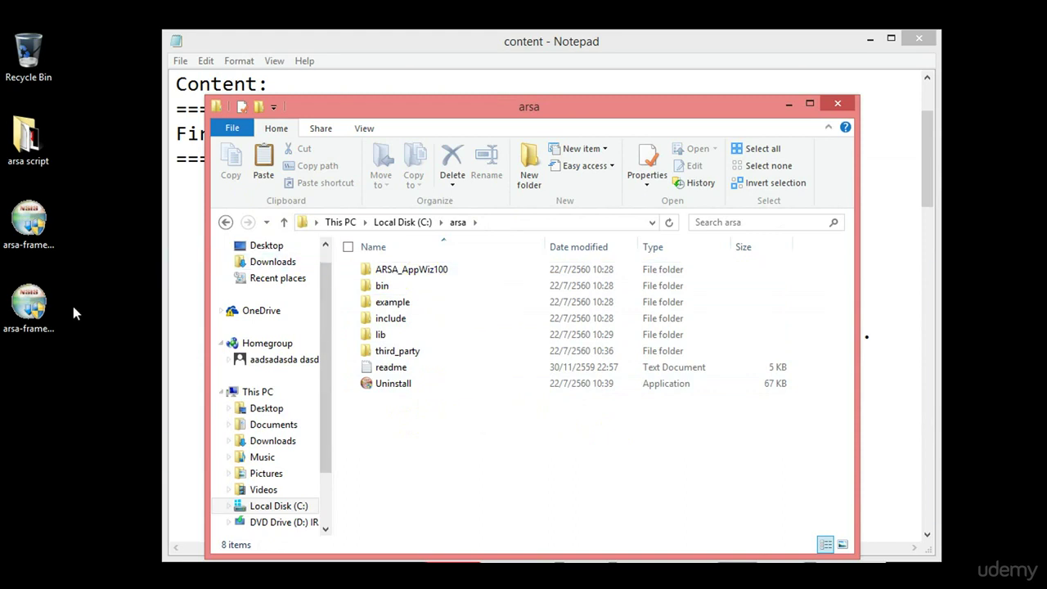
left_click(47, 307)
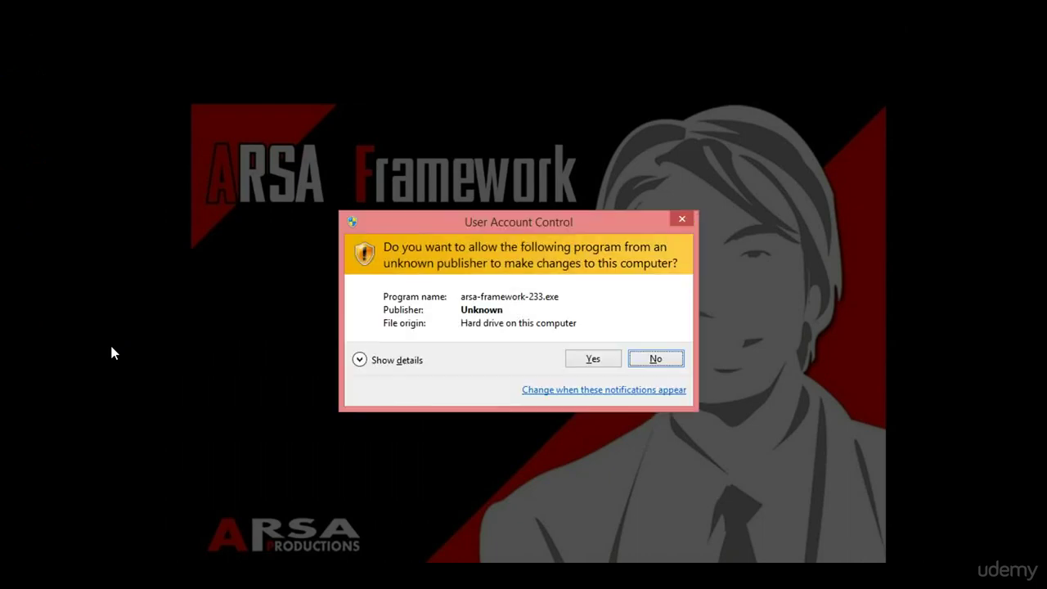
Approve UAC, accept the license, keep c:\arsa, and install version 2.3.3 through Finish.
left_click(592, 358)
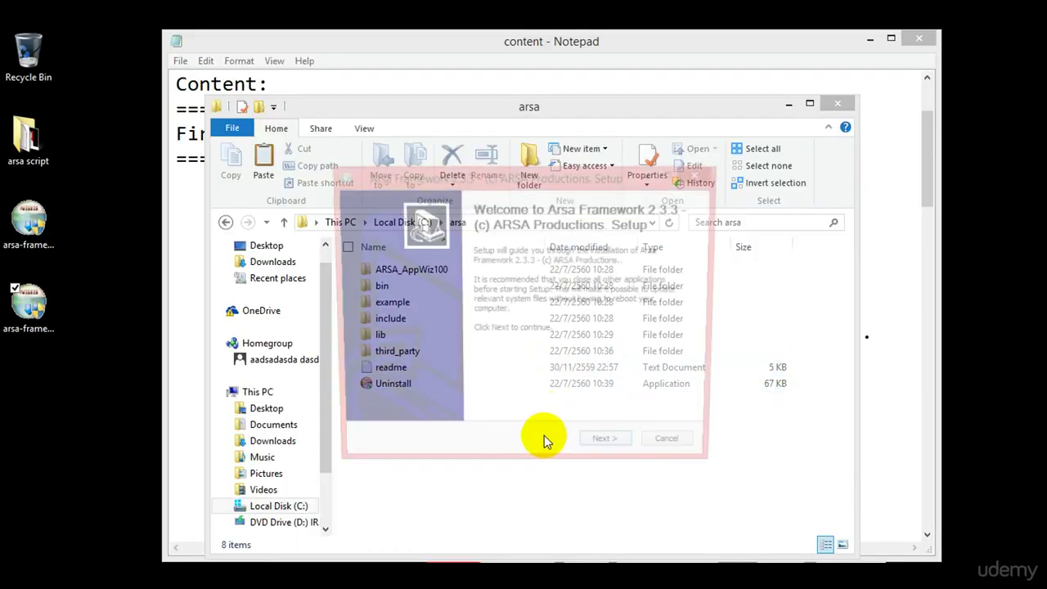
left_click(612, 452)
left_click(610, 452)
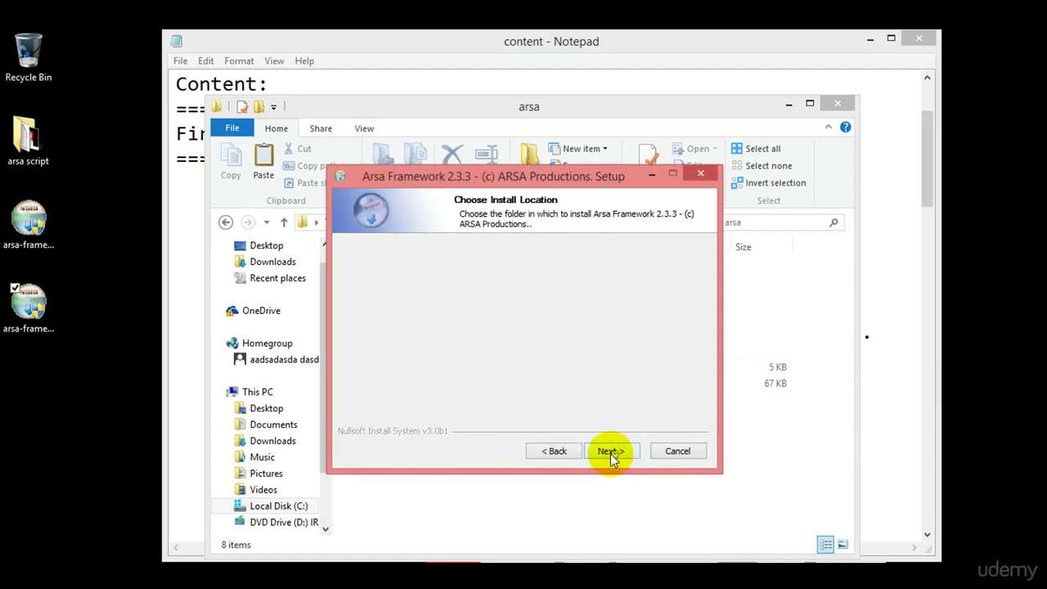
left_click(413, 359)
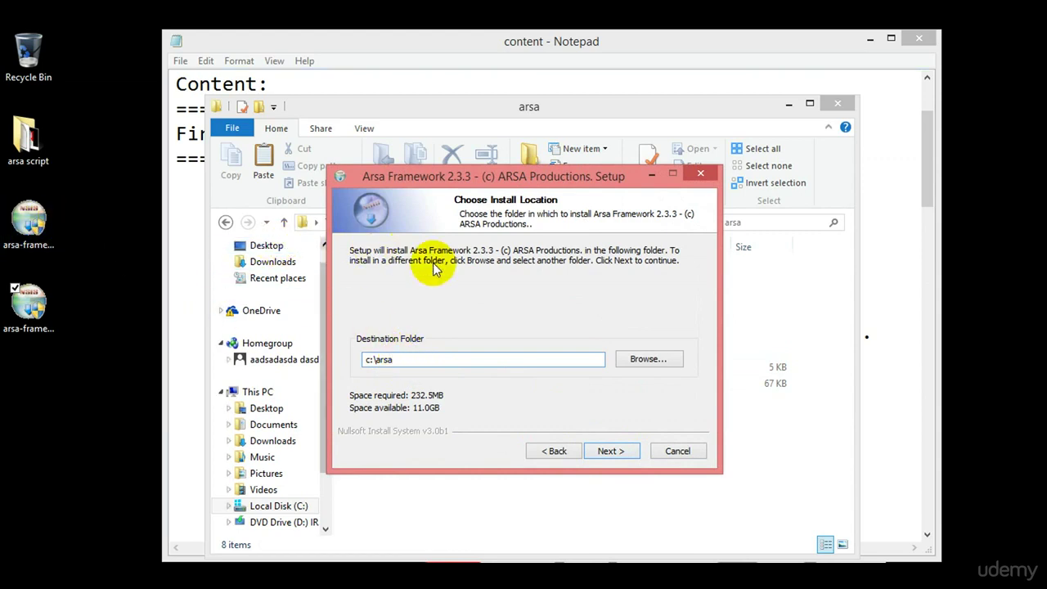
left_click(620, 453)
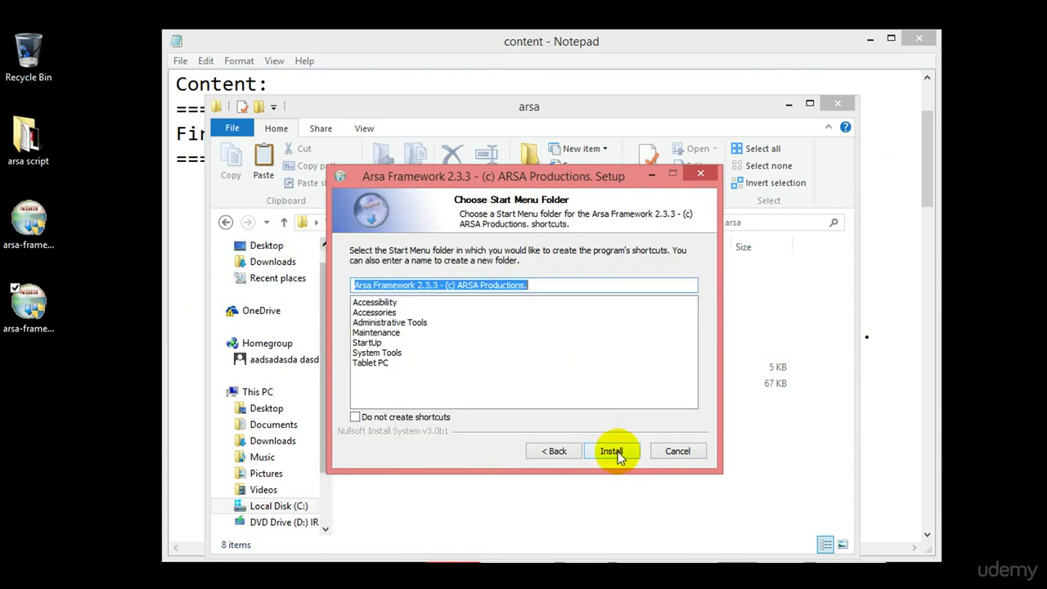
left_click(618, 452)
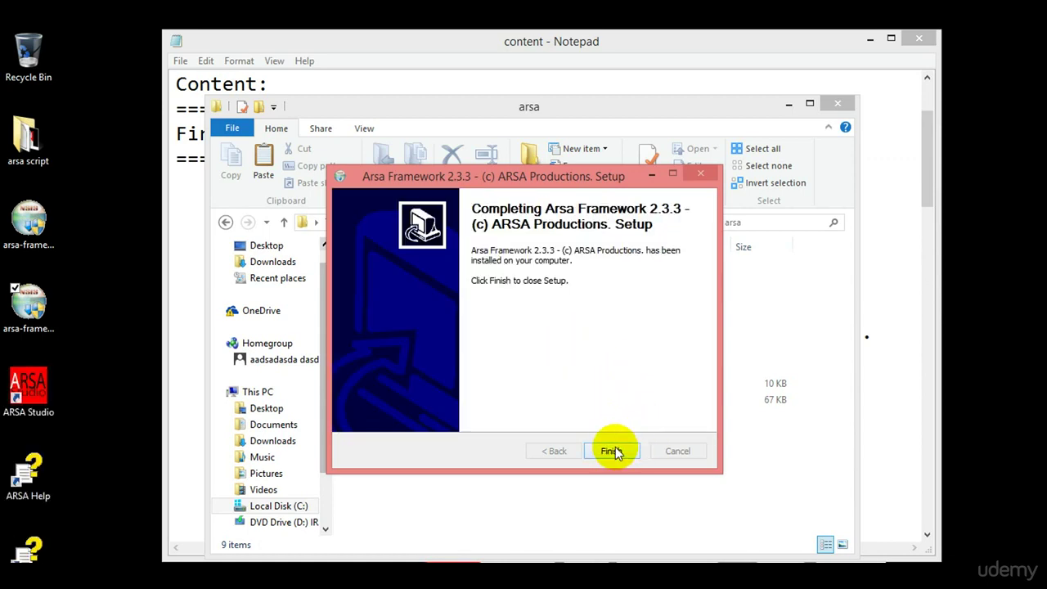
left_click(617, 450)
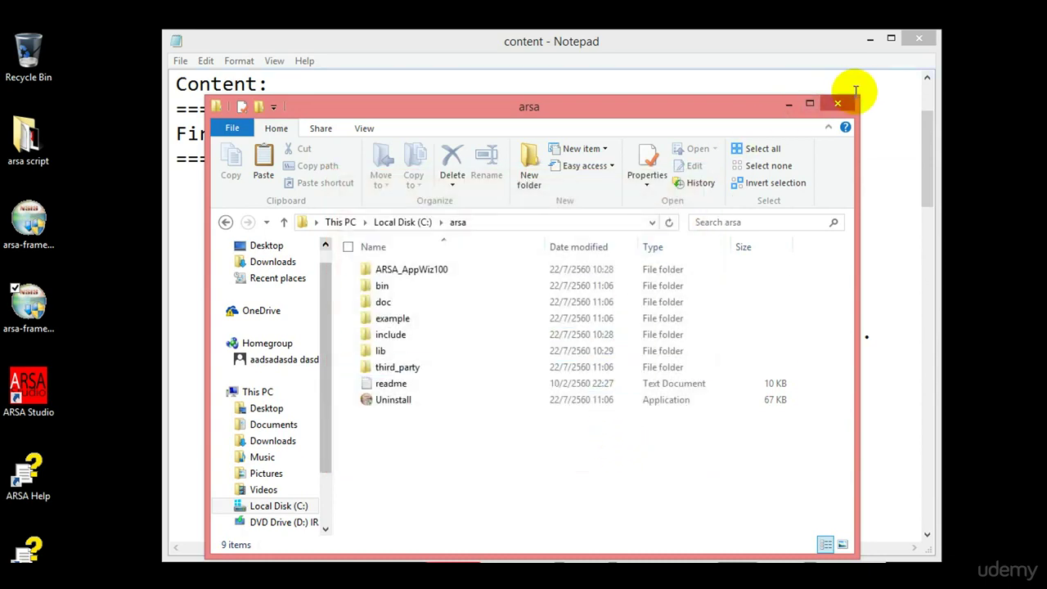
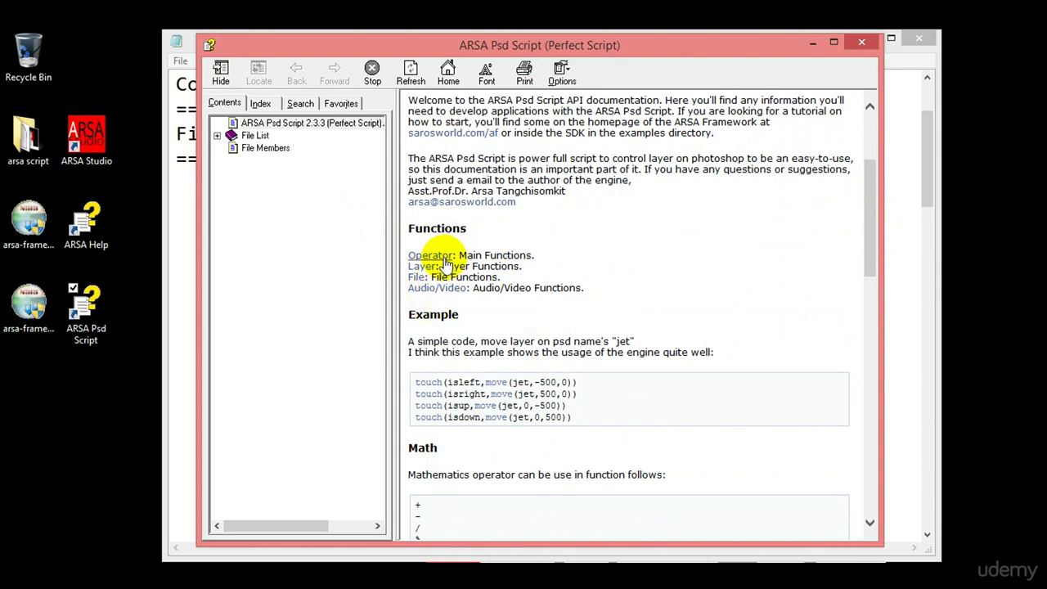
Read the Operator functions reference in the help viewer, then return to the API welcome page.
left_click(443, 257)
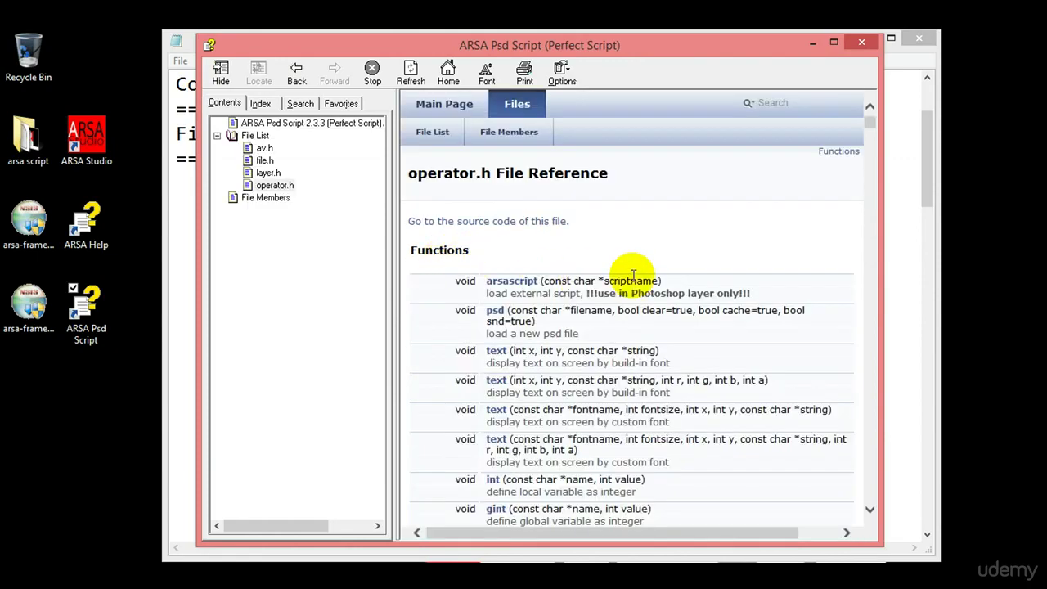
left_click(872, 145)
left_click_drag(873, 141, 865, 89)
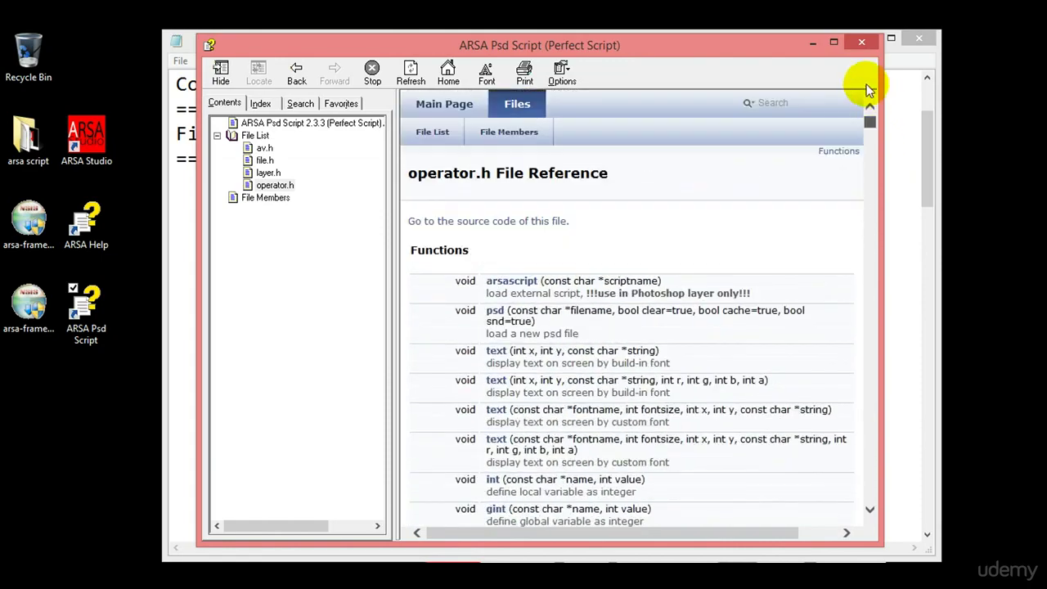
left_click(296, 72)
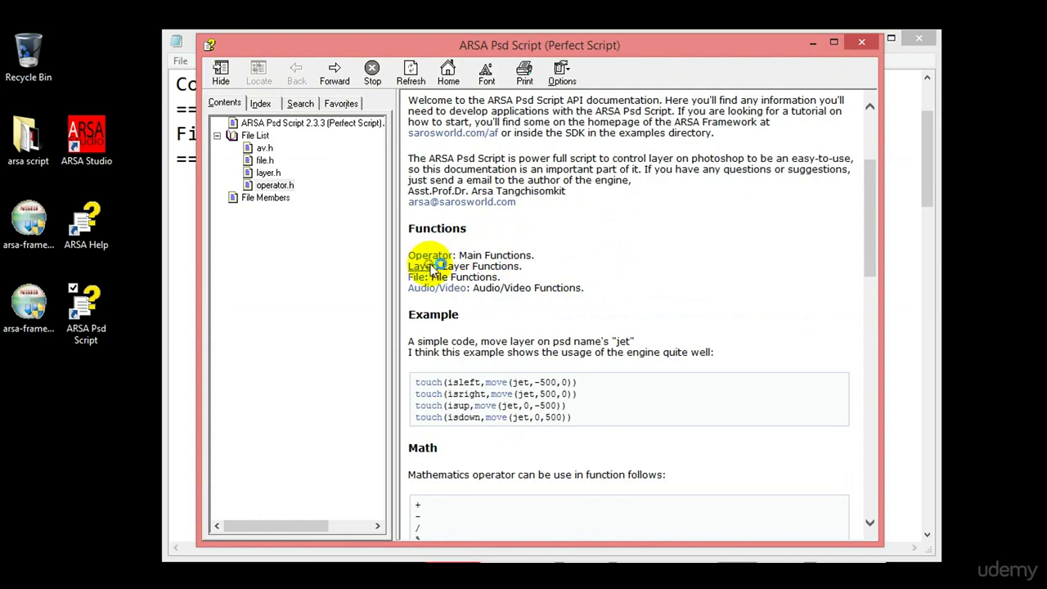
Read the Layer functions reference, go back, and close the ARSA Psd Script help.
left_click(429, 266)
left_click_drag(870, 123, 876, 99)
left_click(295, 74)
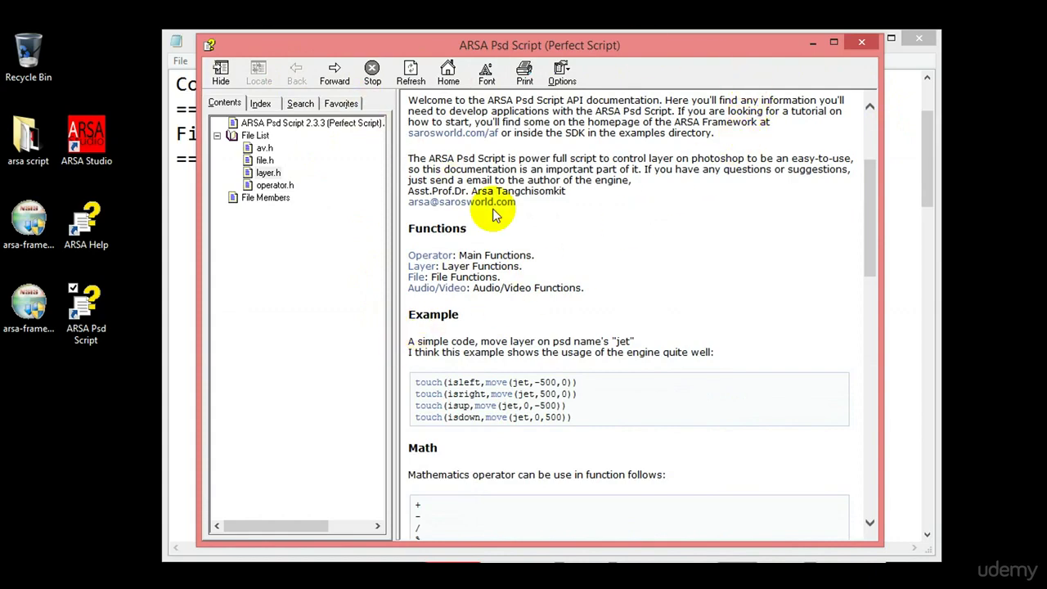
left_click(860, 42)
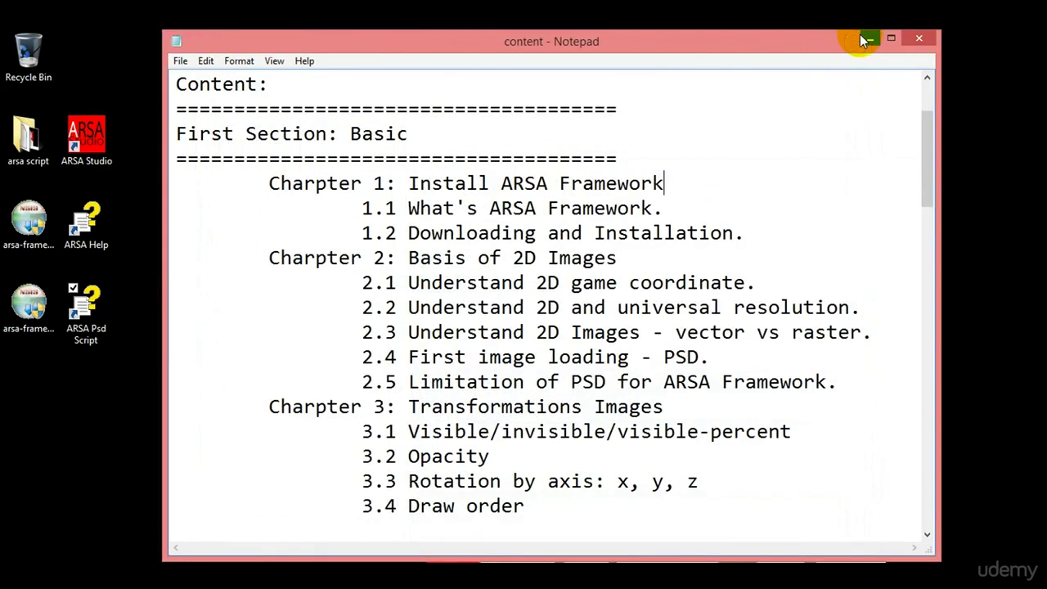
Replace the search text and load sarosworld.com/af from Internet Explorer's address bar.
left_click(800, 227)
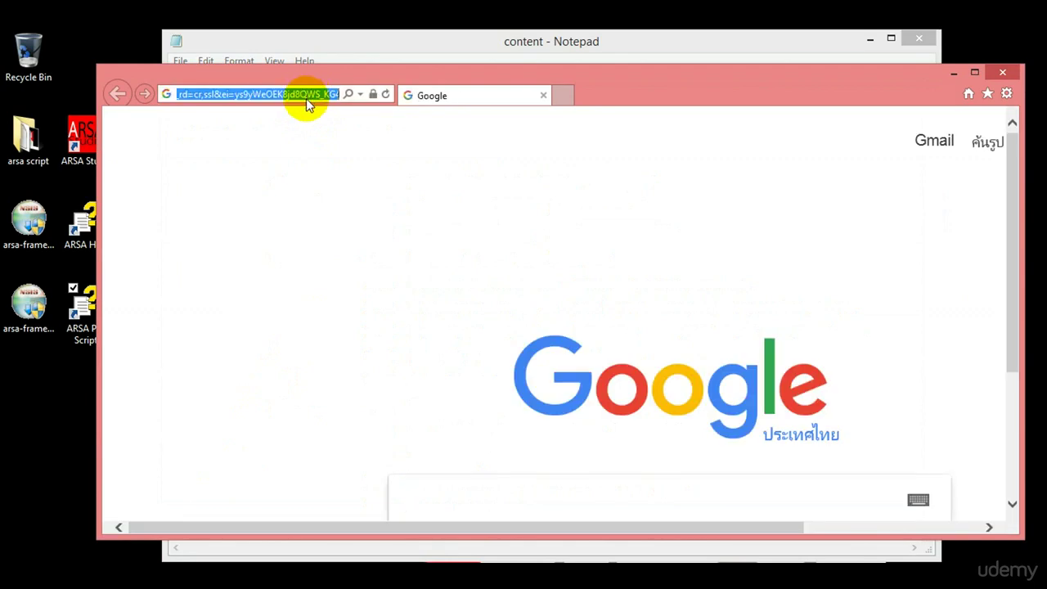
type("saros")
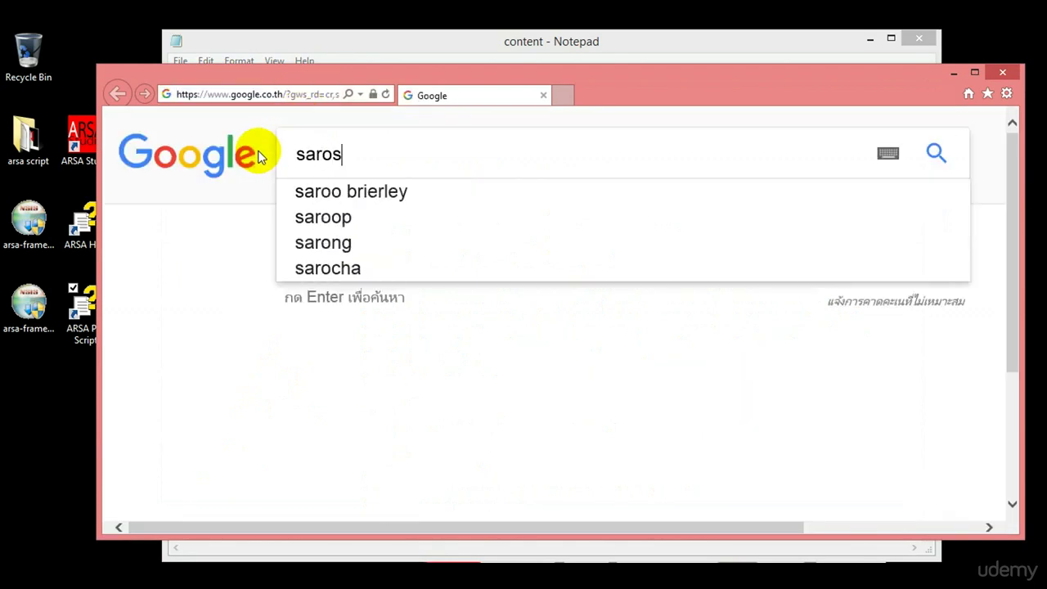
type("worl")
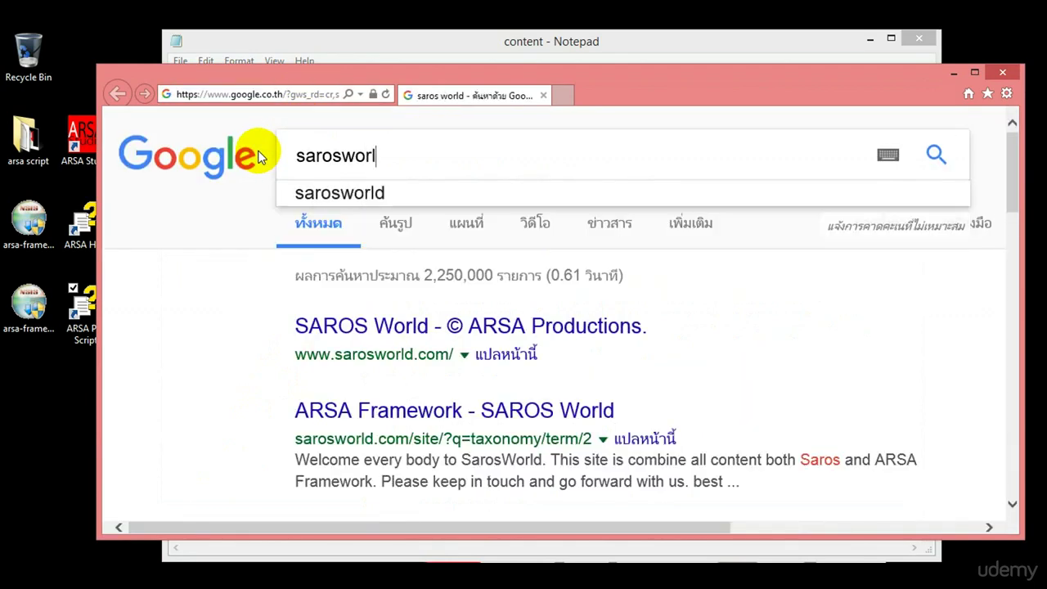
type("d.com")
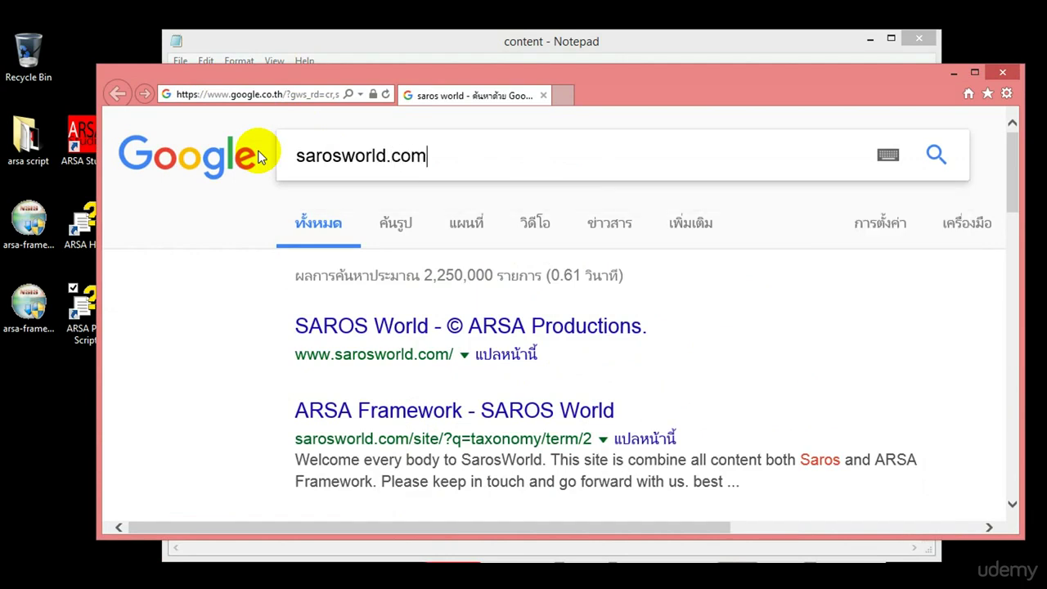
type("/af")
key("ctrl+a")
key("ctrl+c")
key("BackSpace")
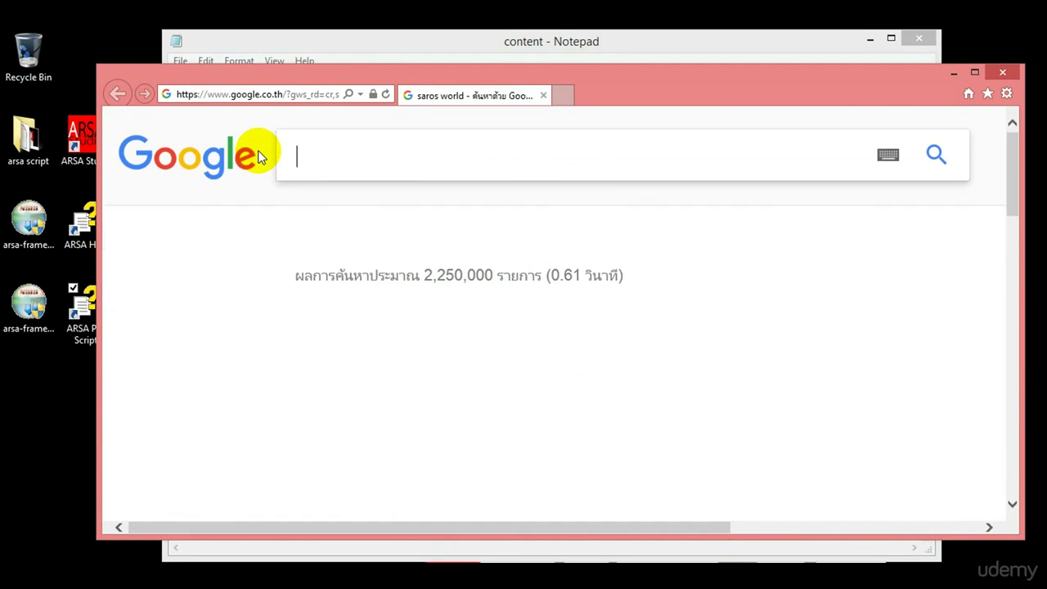
left_click(280, 95)
key("ctrl+v")
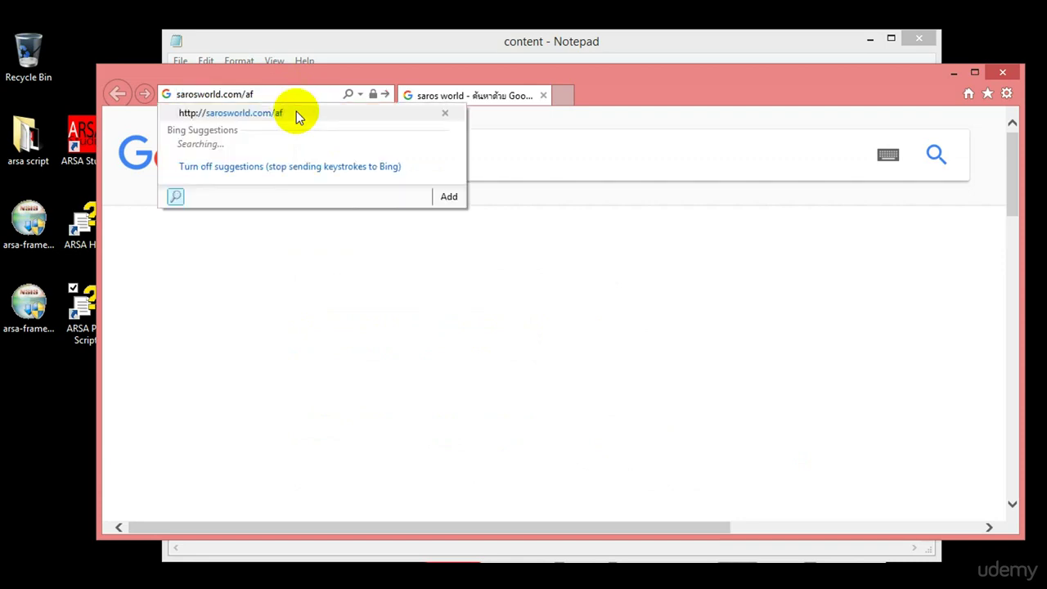
key("Return")
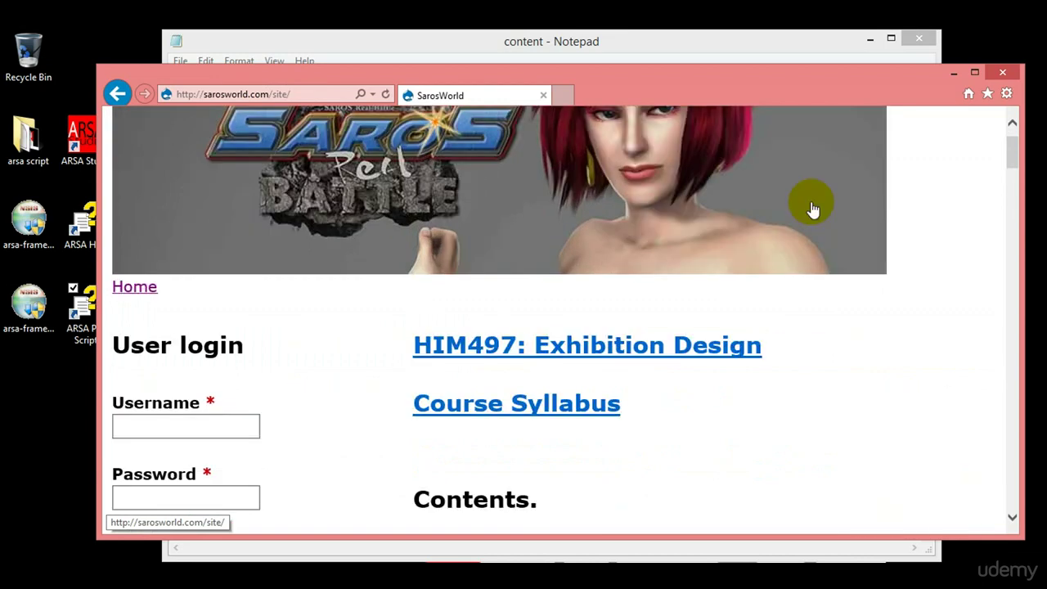
Open the ARSA Framwork Update page, scroll to the 2.3.3 patch download, then minimize the browser.
scroll(811, 201, "down", 1)
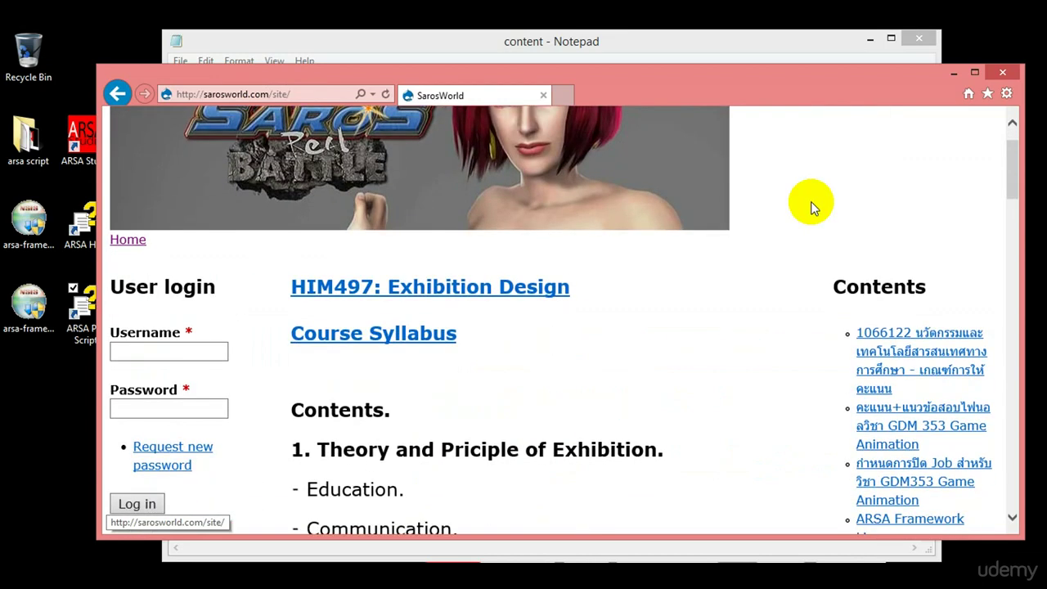
left_click_drag(1015, 169, 1012, 210)
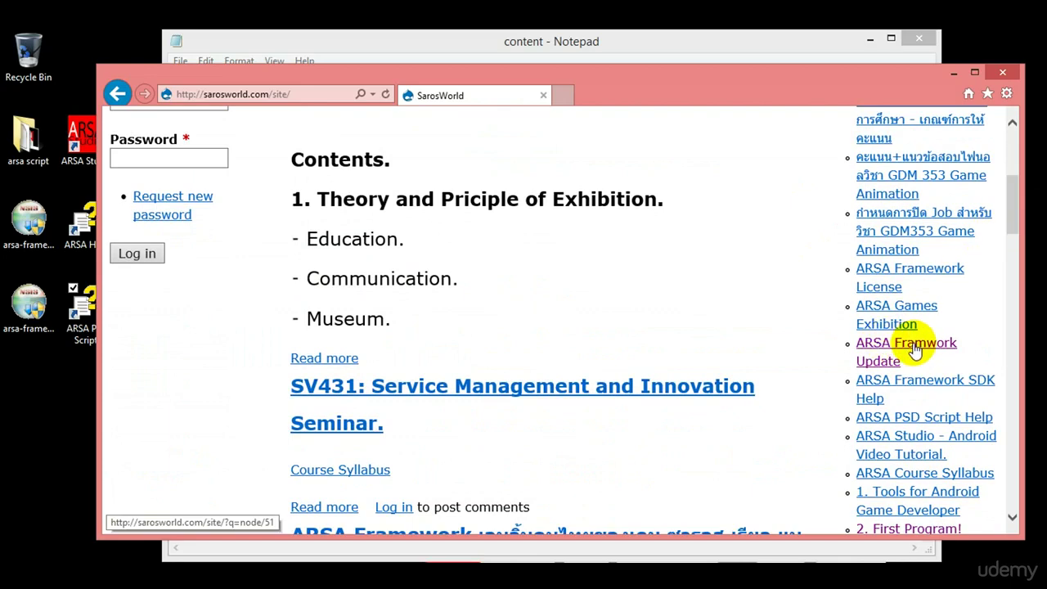
left_click(954, 344)
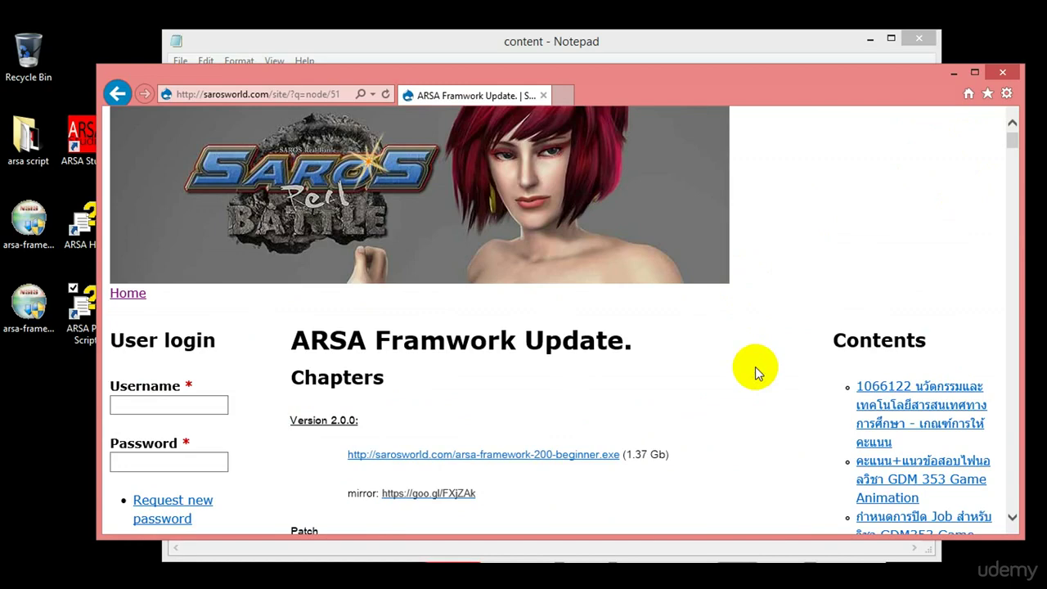
scroll(755, 367, "down", 5)
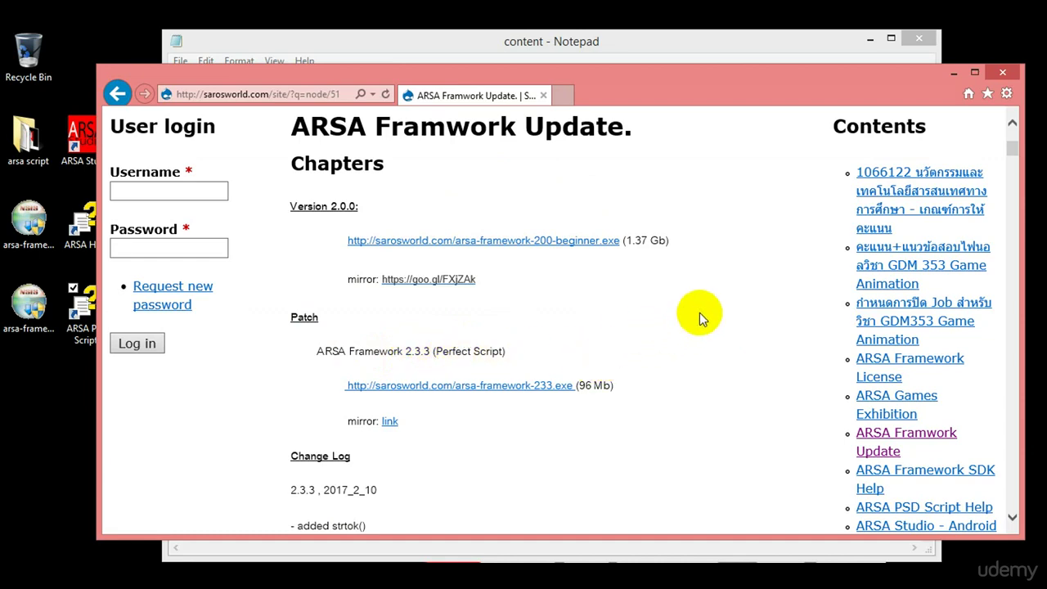
left_click(957, 73)
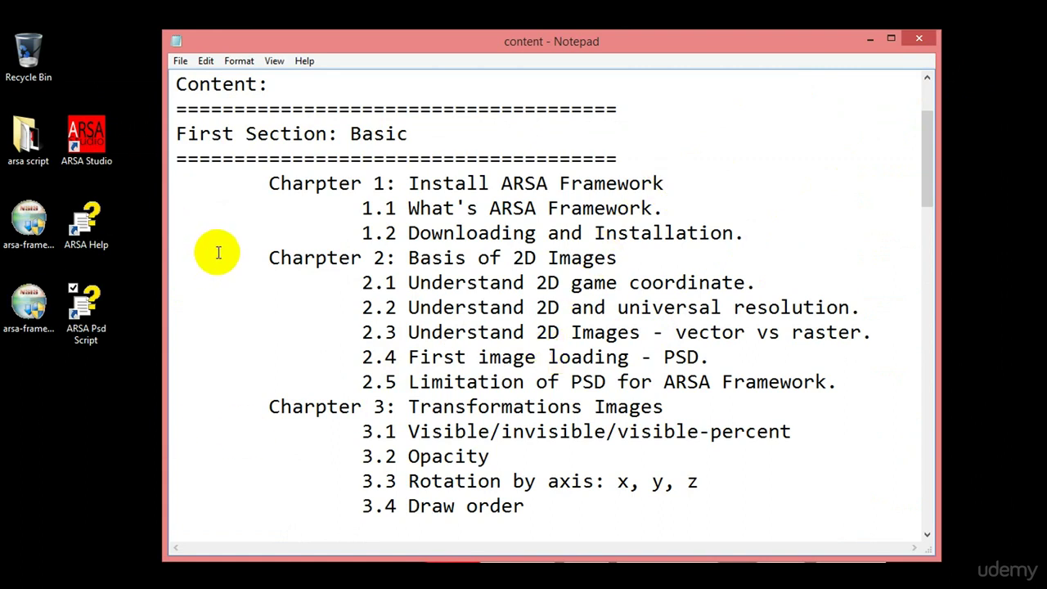
Launch ARSA Framework 2.3.3 from the ARSA Studio desktop shortcut.
left_click(95, 146)
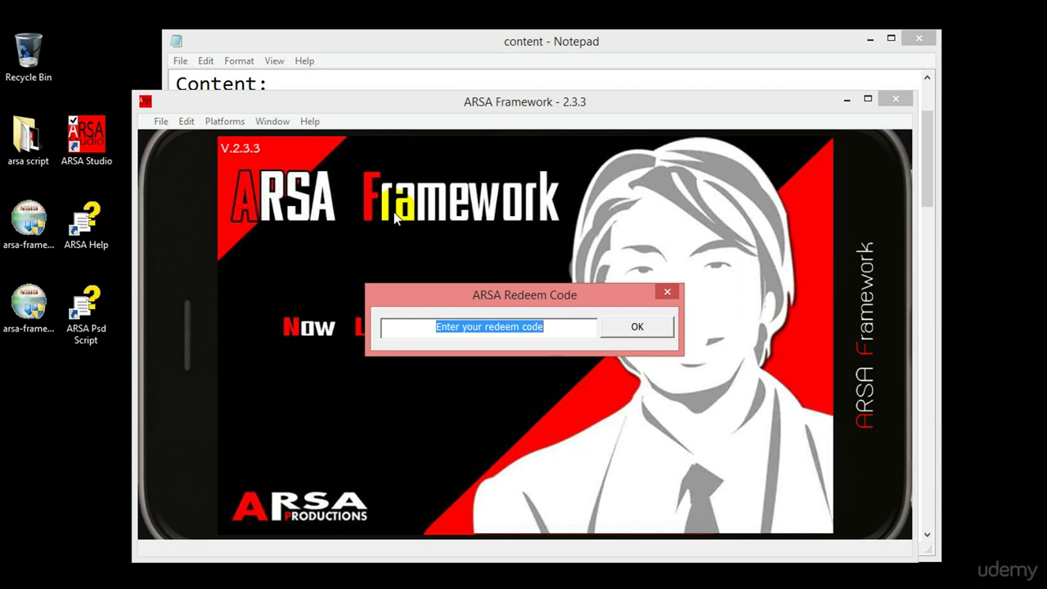
Add the author's contact e-mail on a new line below the Notepad copyright notice.
left_click(627, 80)
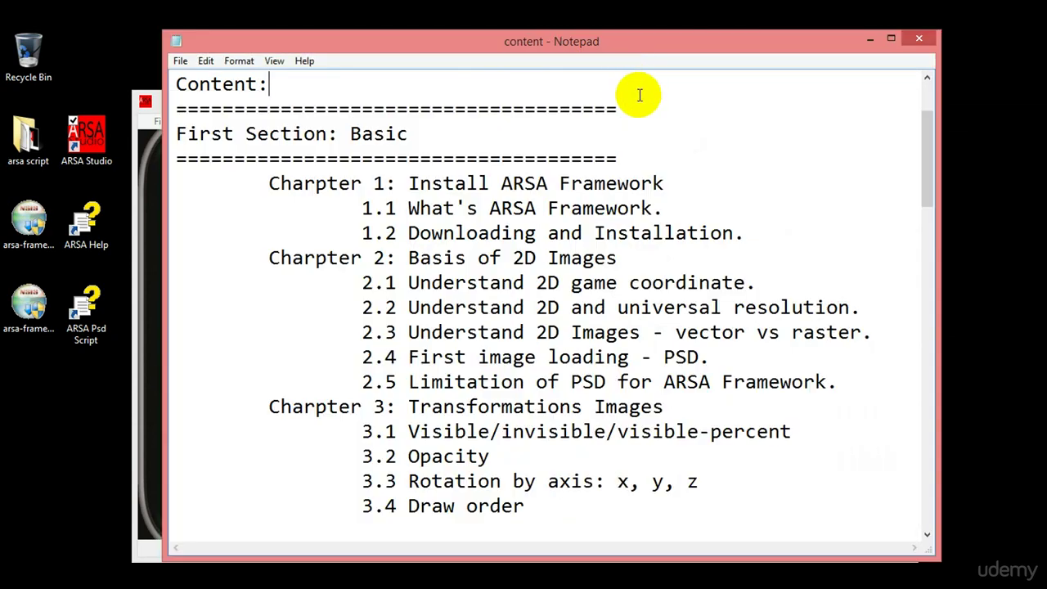
key("ctrl+Home")
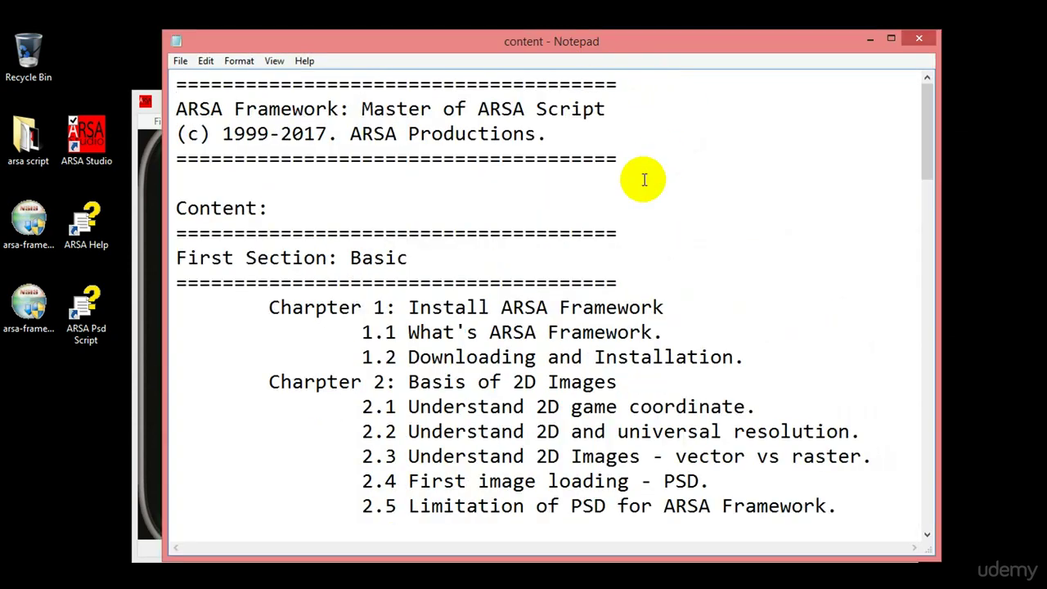
key("Down")
key("Down")
key("End")
key("Return")
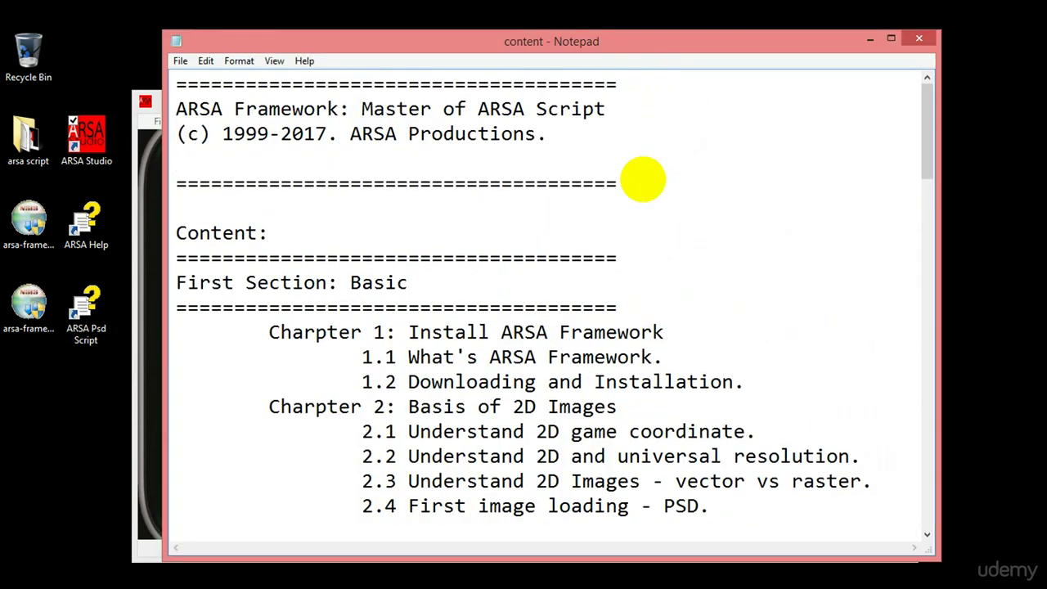
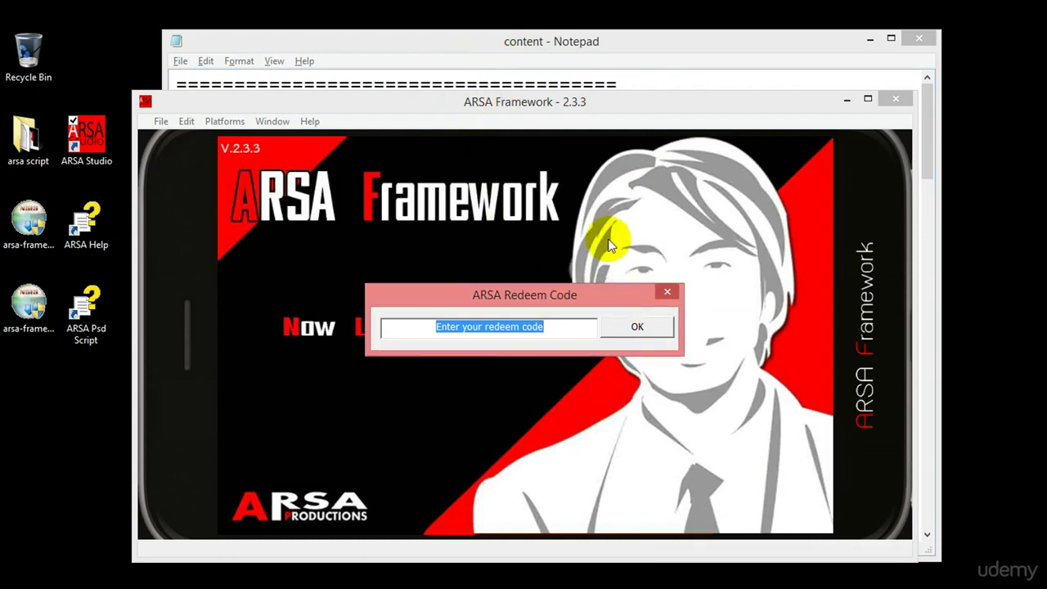
left_click(563, 49)
left_click_drag(401, 159, 174, 158)
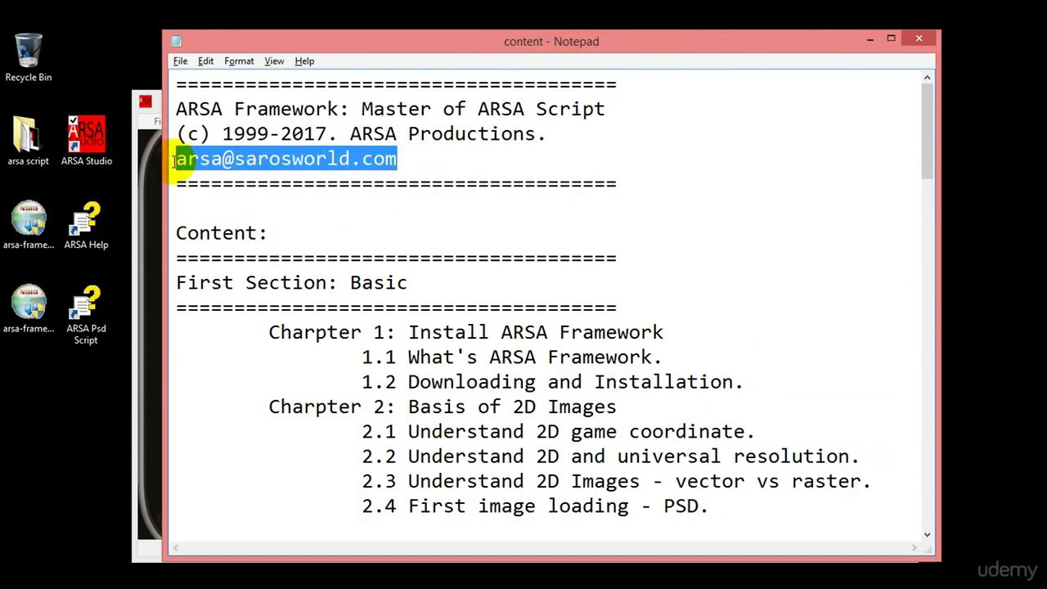
left_click(182, 162)
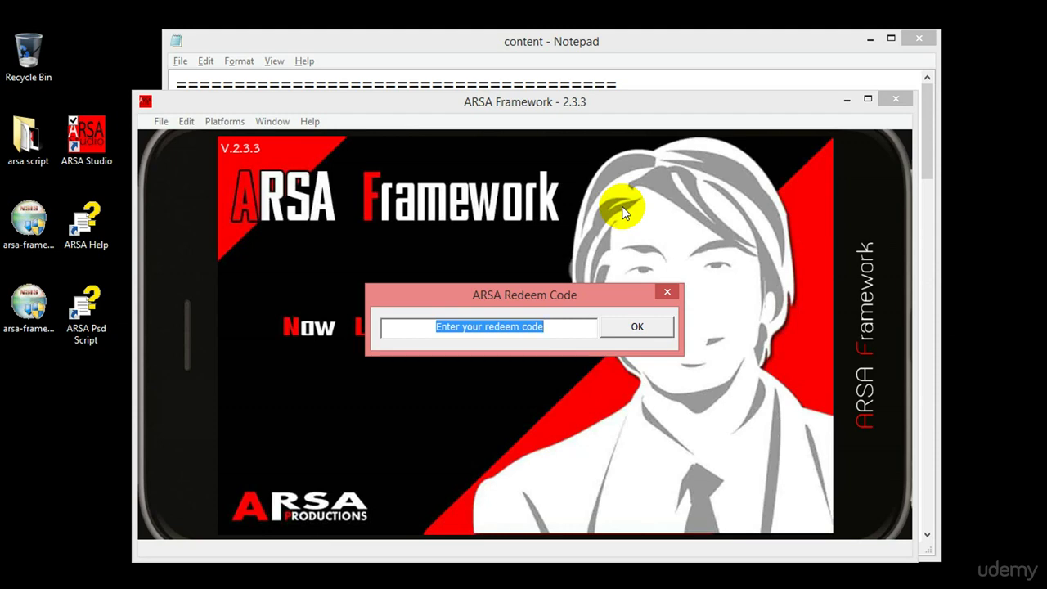
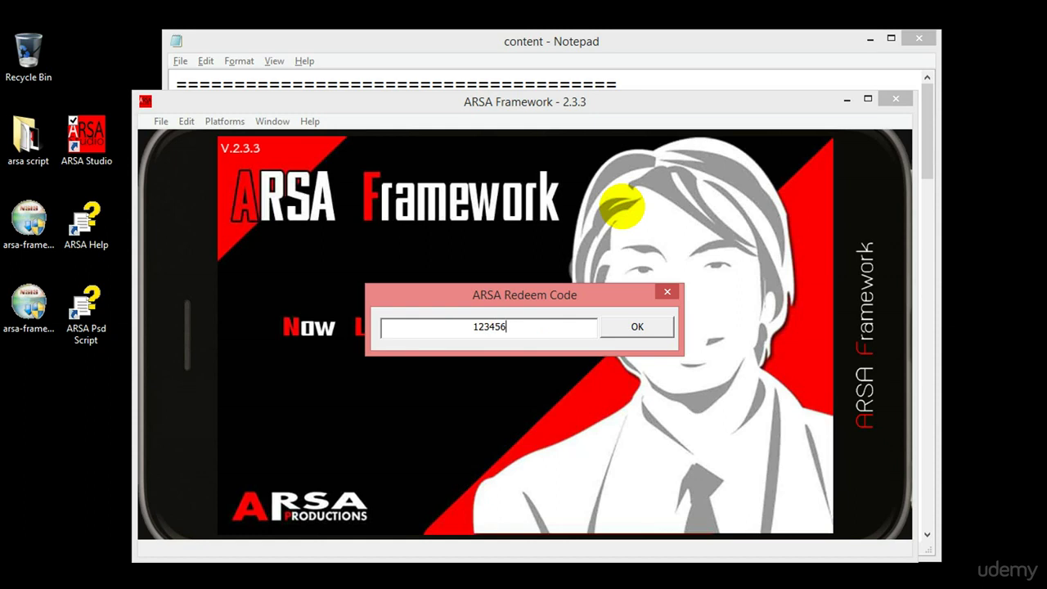
Enter the redeem code in the ARSA Redeem Code prompt and submit it.
left_click(645, 329)
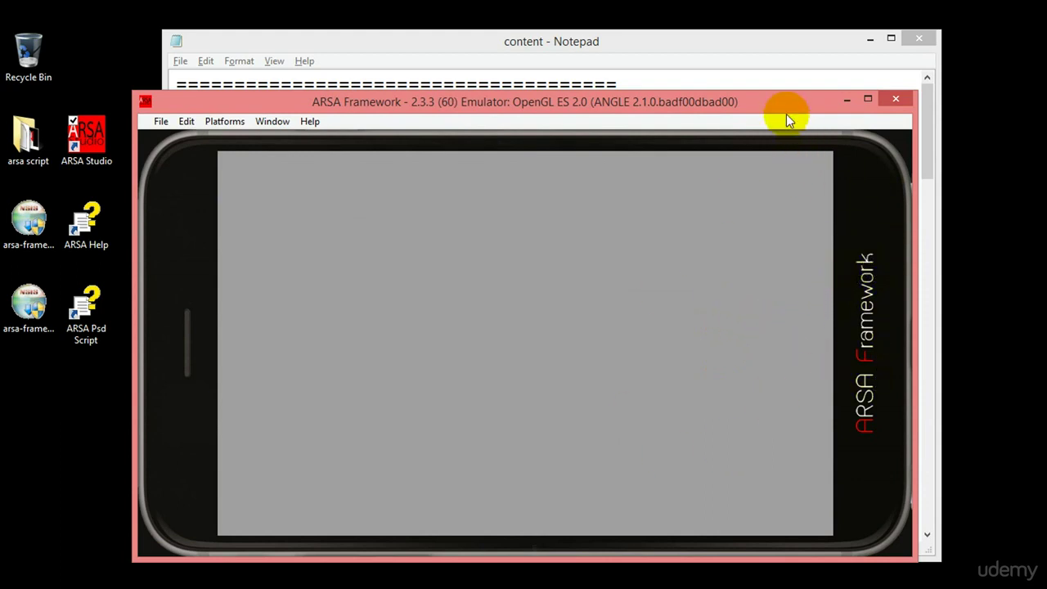
Open the File > New Project > Android dialog, then cancel it.
left_click_drag(782, 107, 776, 84)
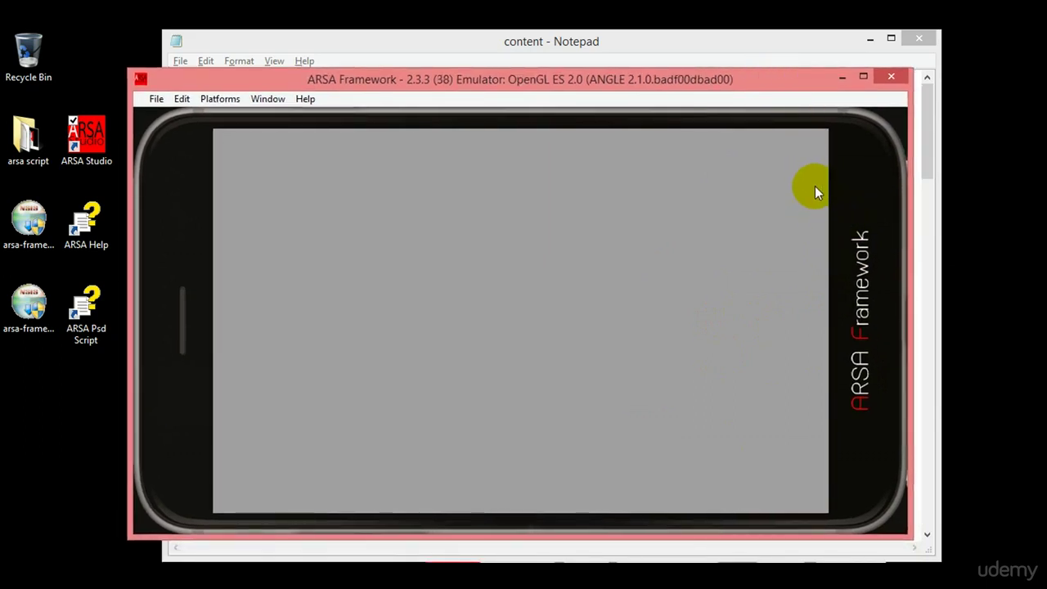
left_click(150, 99)
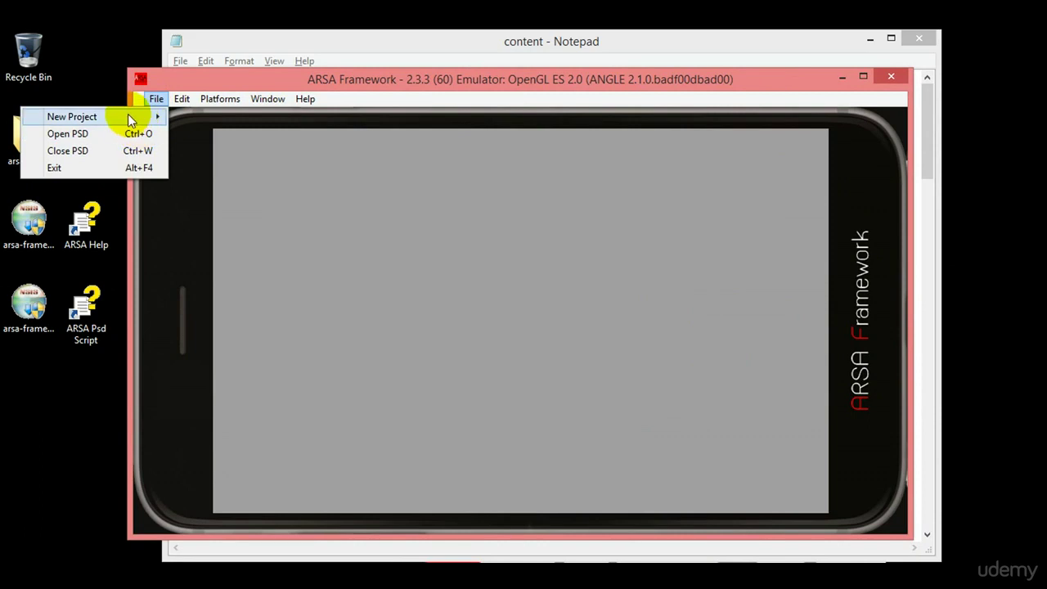
mouse_move(129, 113)
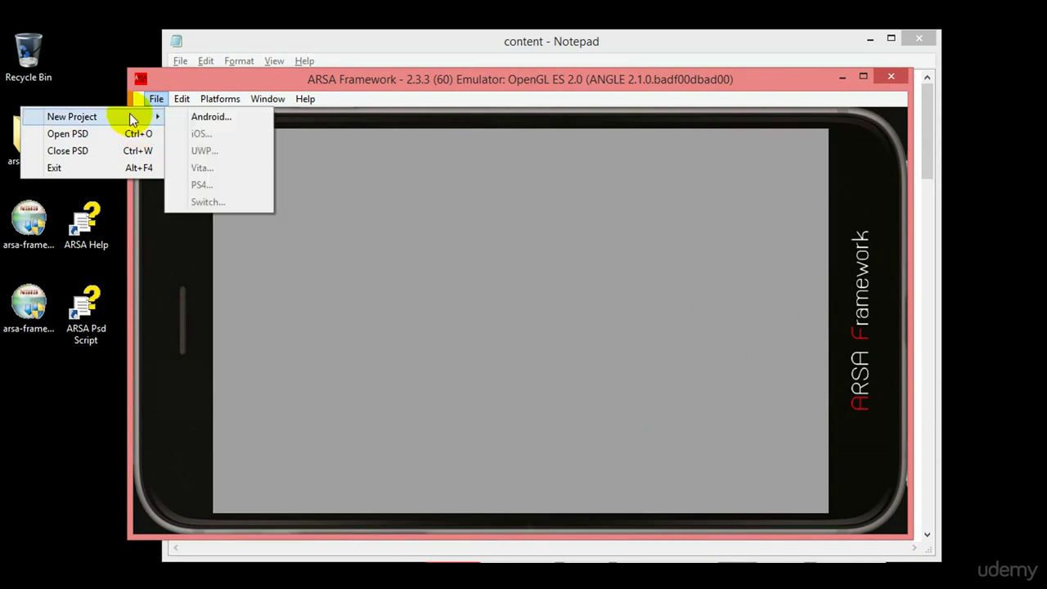
left_click(232, 120)
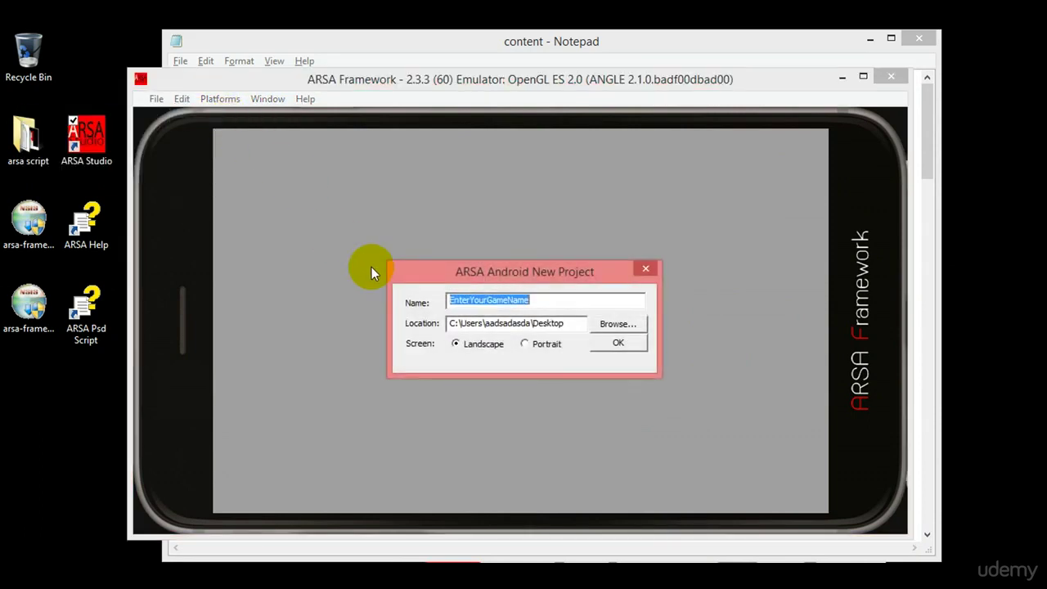
left_click(642, 270)
Switch the emulator to portrait orientation from the Edit menu.
left_click(159, 99)
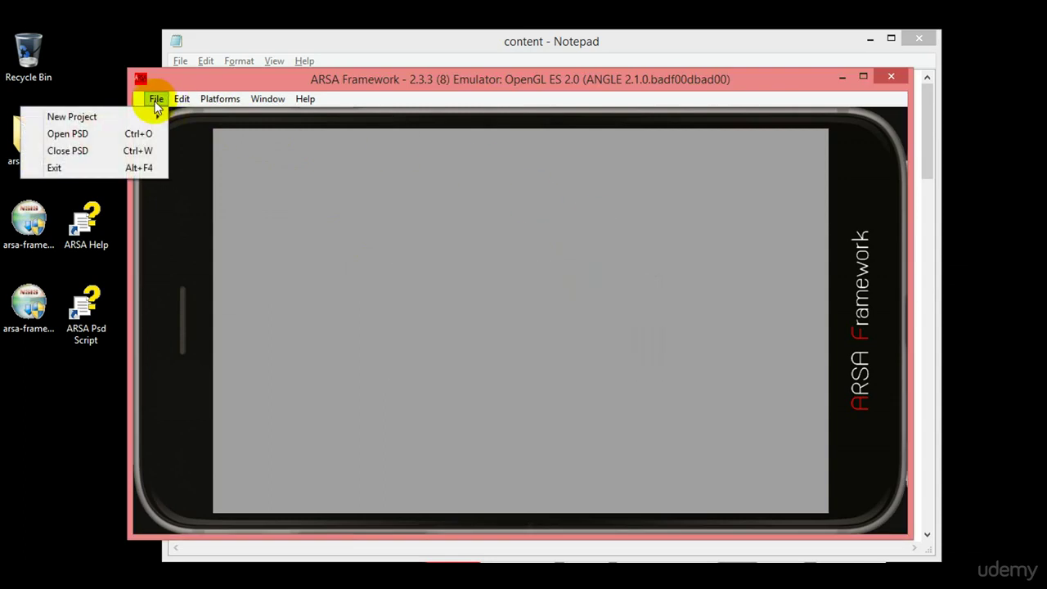
left_click(128, 133)
left_click(156, 99)
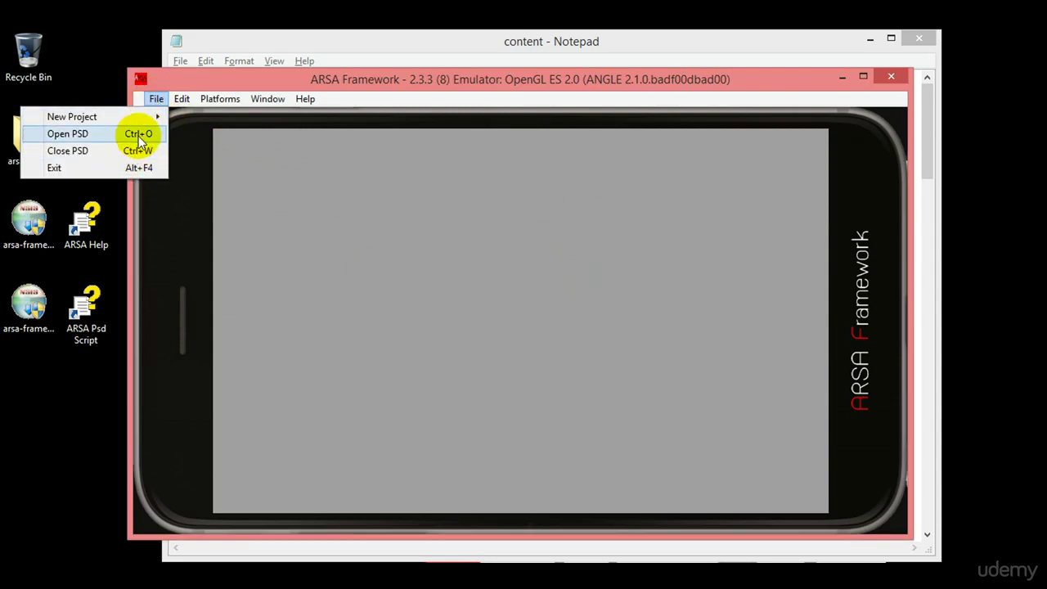
mouse_move(181, 99)
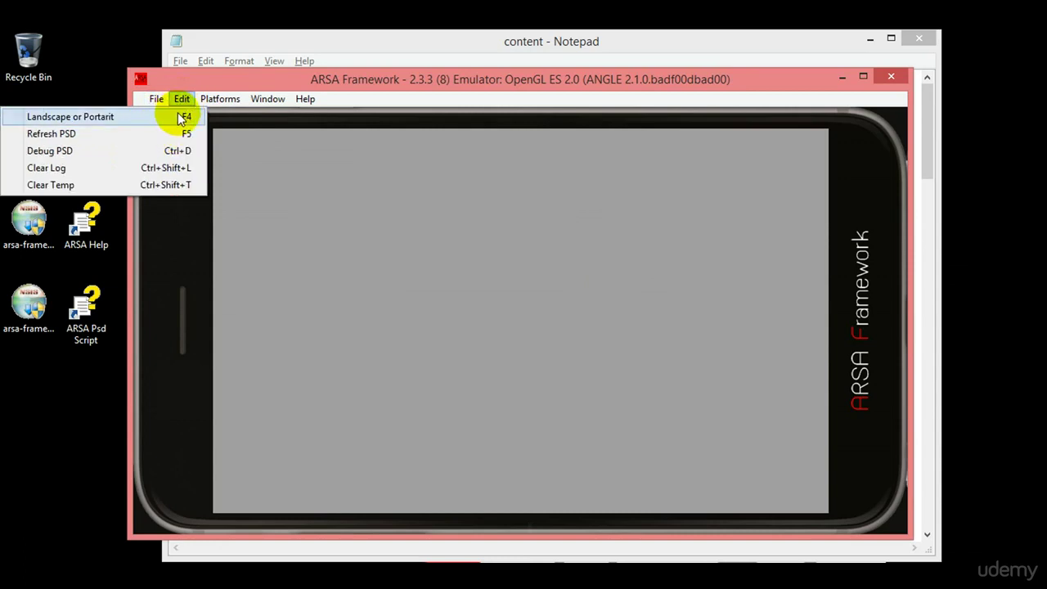
left_click(120, 116)
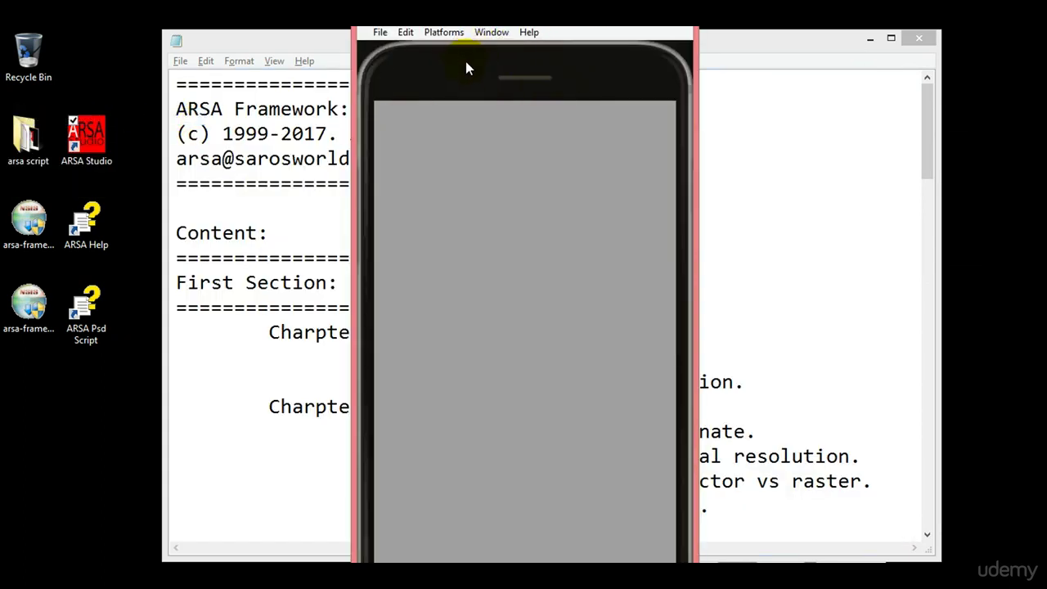
Toggle orientation back to portrait, then resize the emulator and park it right of Notepad.
key("ctrl+l")
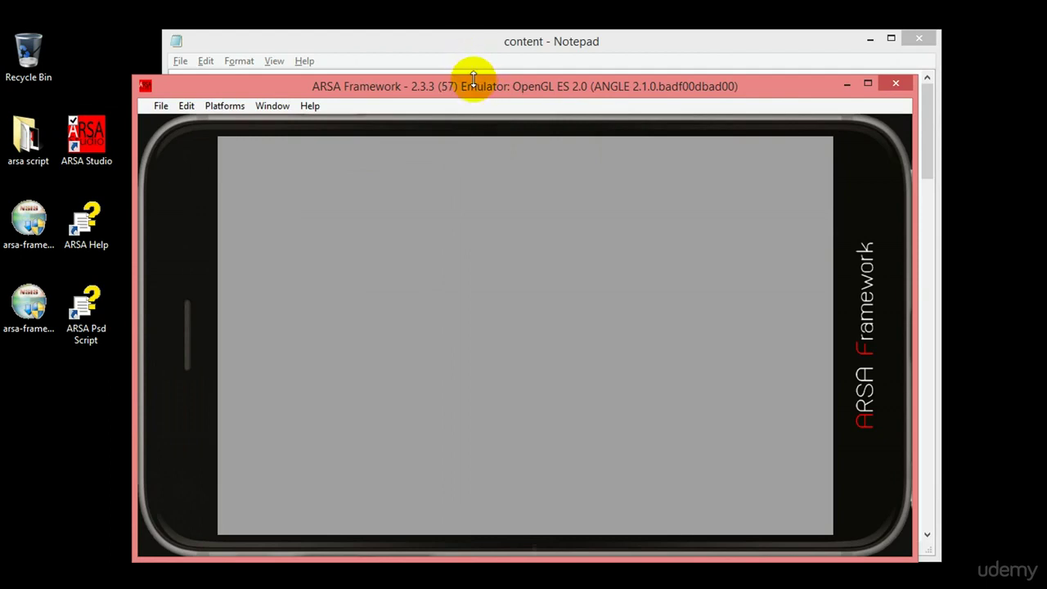
key("ctrl+l")
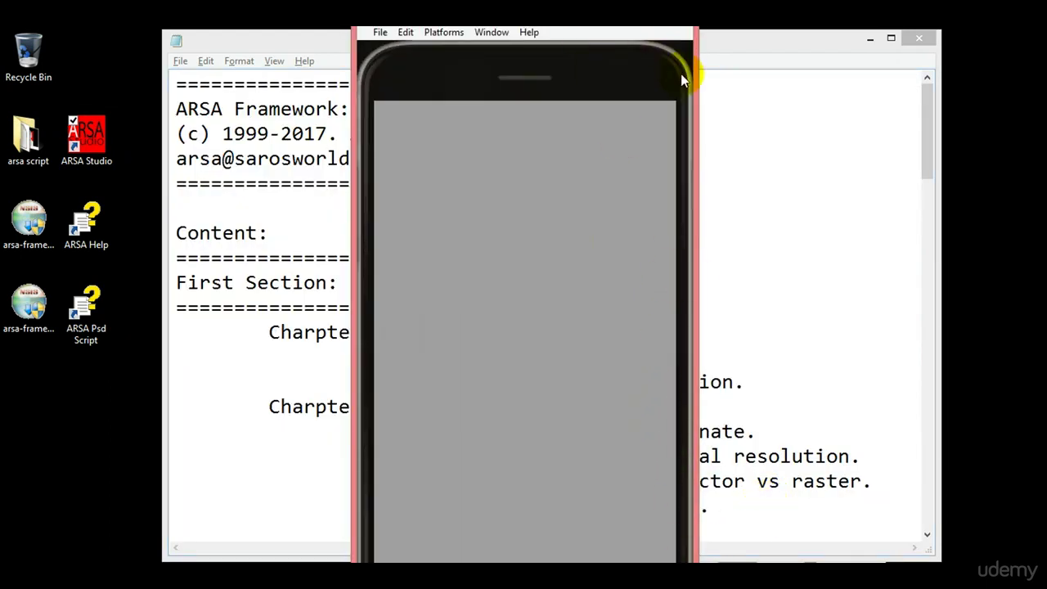
left_click_drag(700, 76, 673, 76)
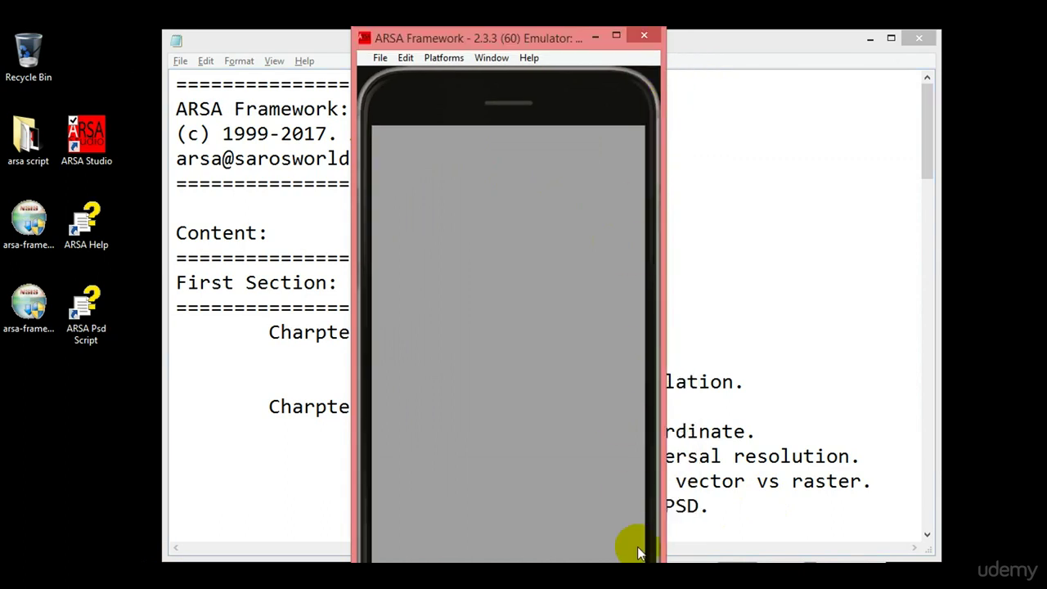
left_click_drag(613, 37, 711, 300)
left_click_drag(613, 317, 595, 115)
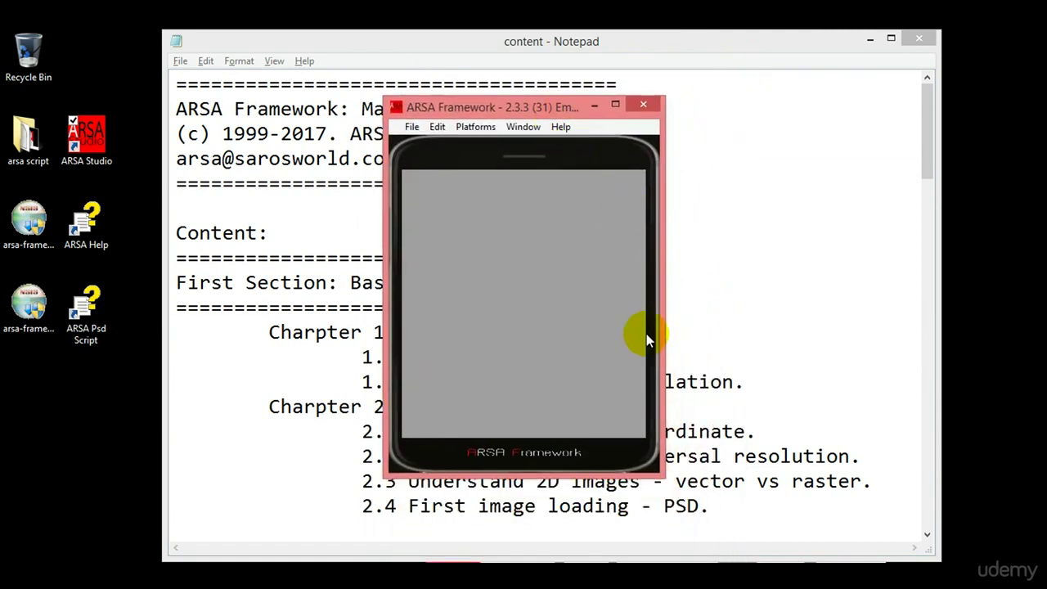
left_click_drag(663, 474, 677, 536)
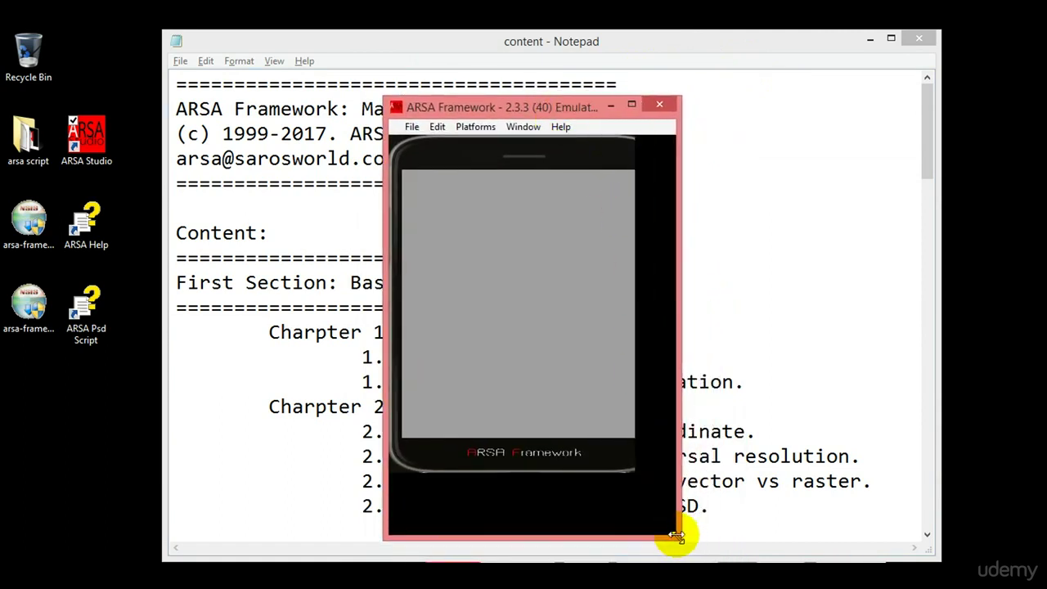
left_click_drag(593, 114, 801, 75)
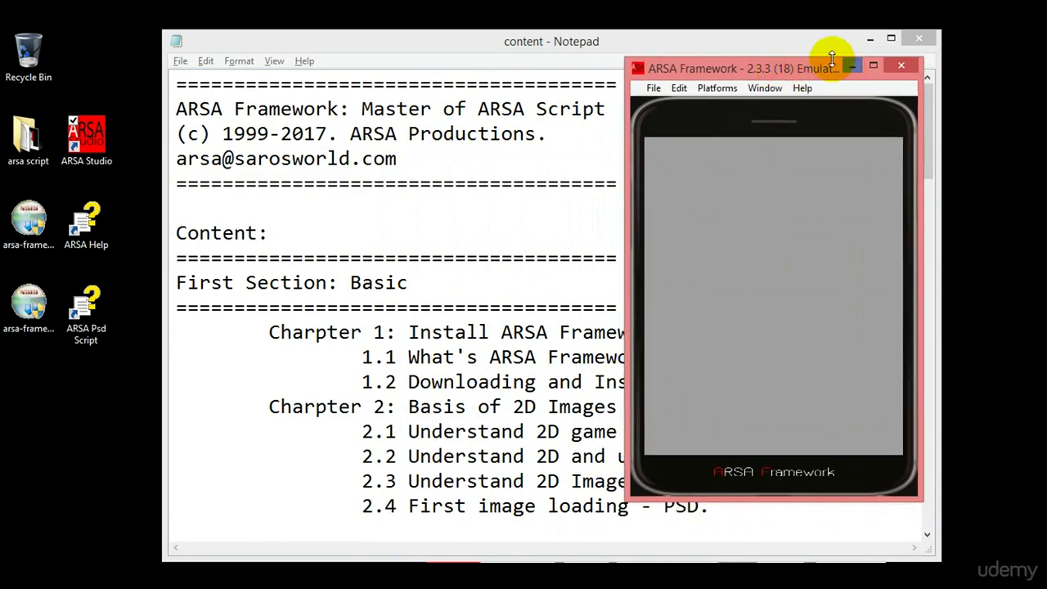
left_click(687, 88)
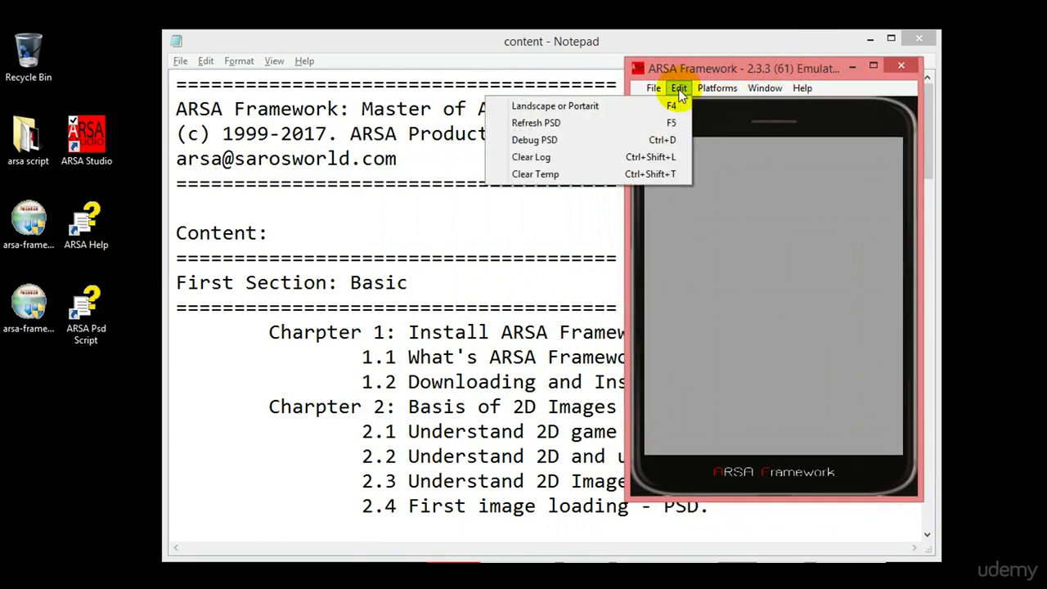
mouse_move(717, 93)
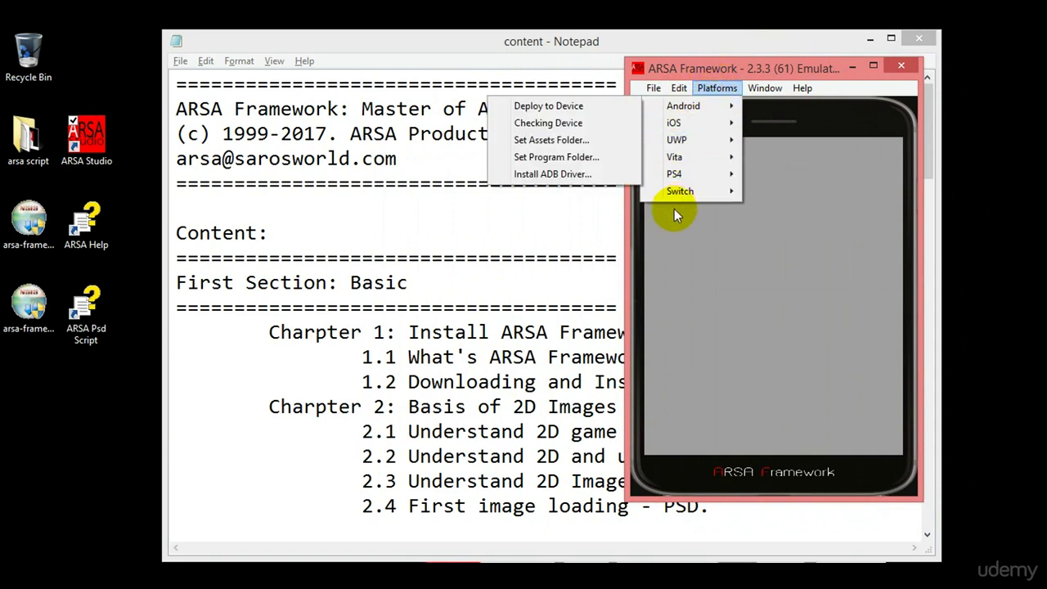
mouse_move(772, 86)
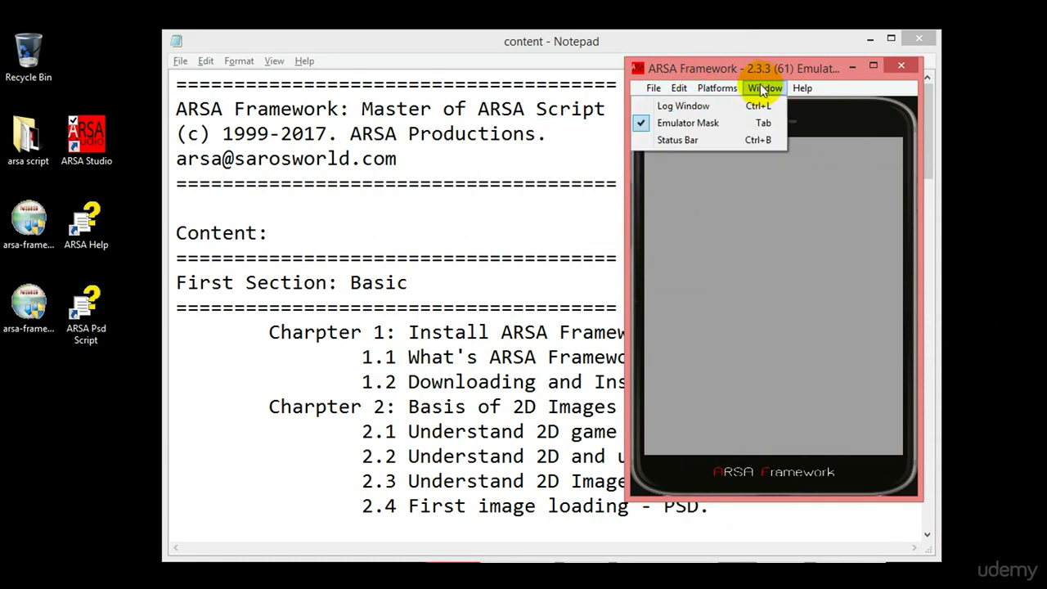
left_click(716, 121)
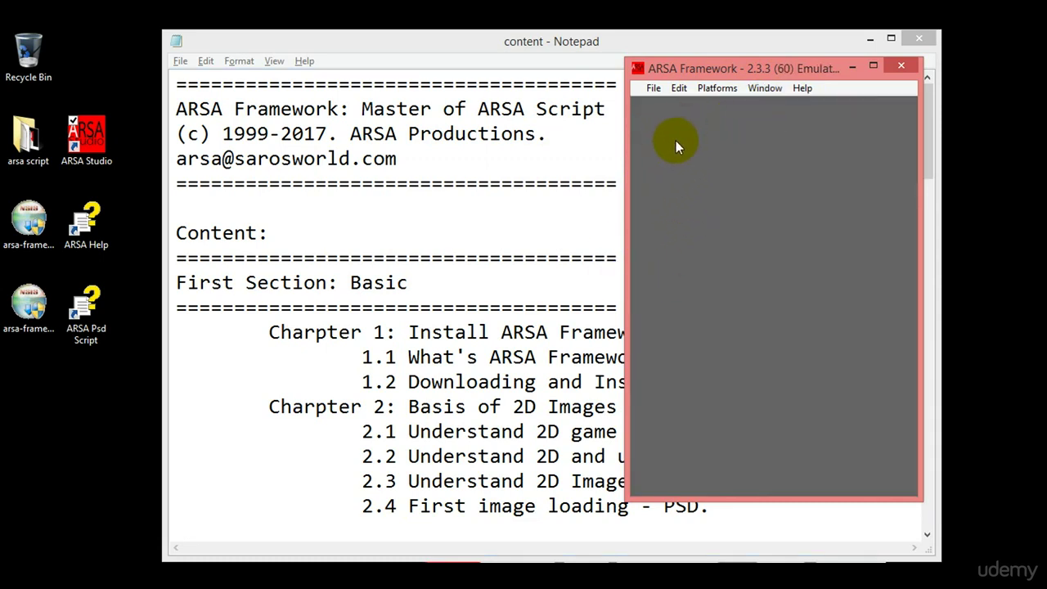
left_click(768, 86)
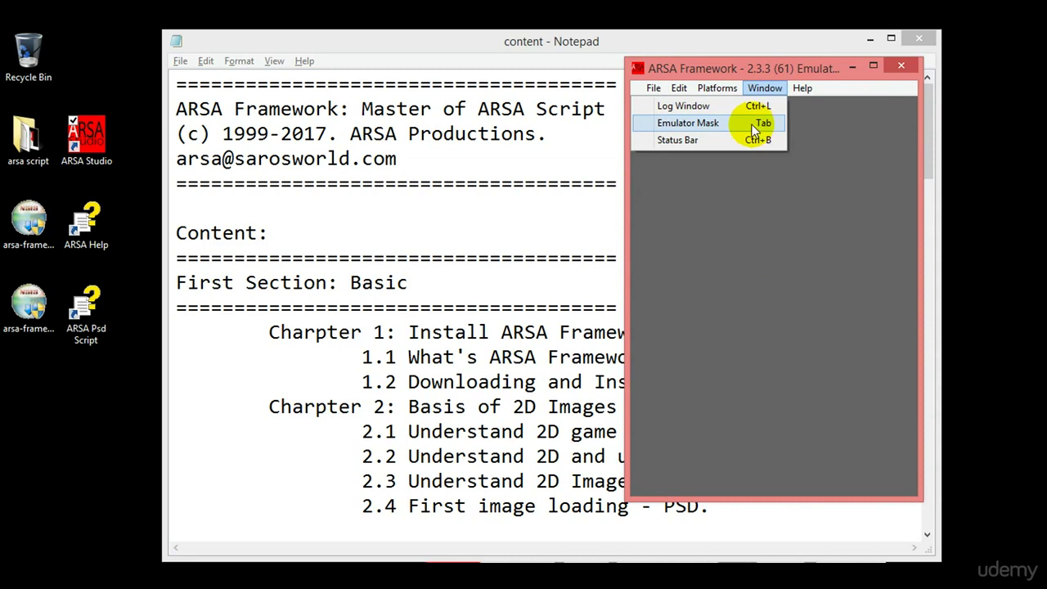
left_click(752, 125)
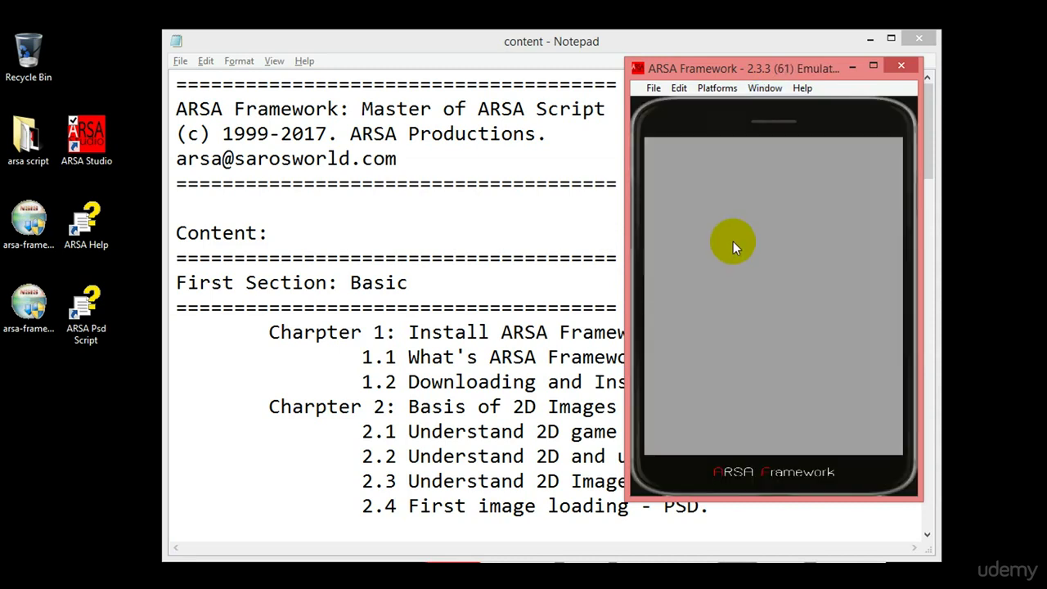
left_click(766, 87)
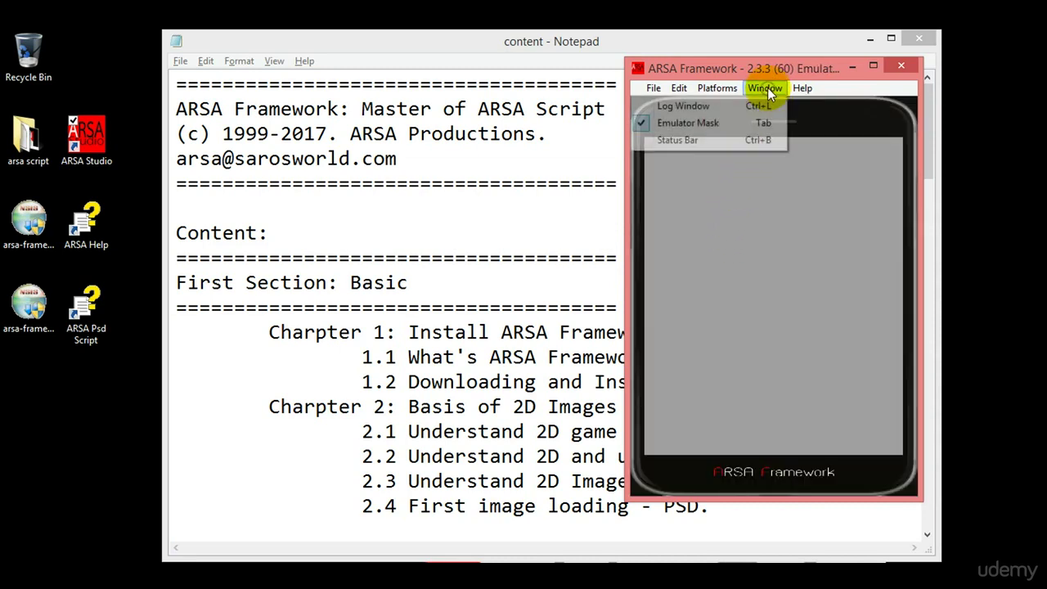
left_click(727, 141)
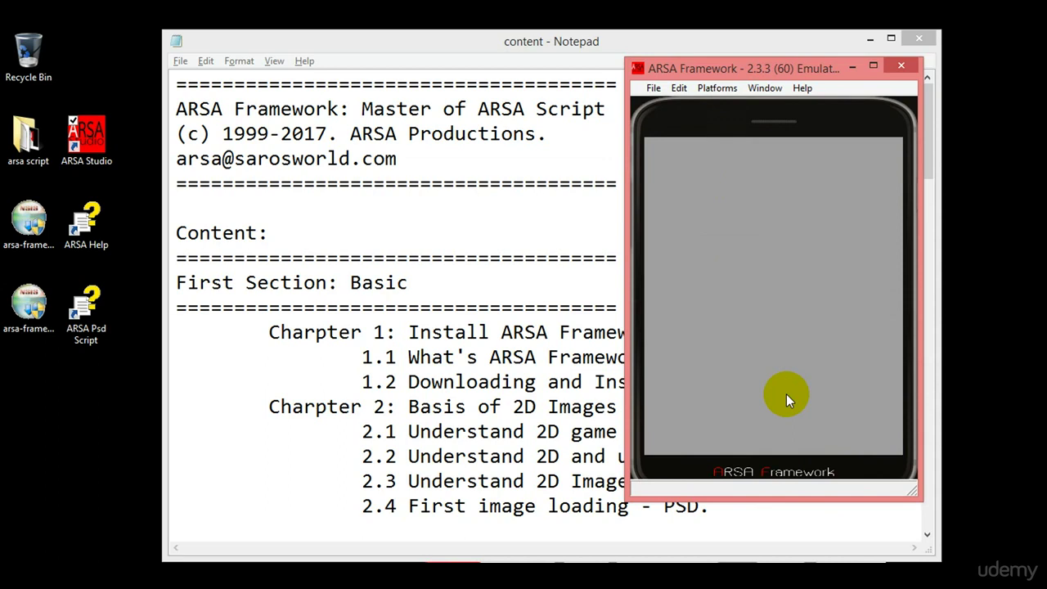
left_click(767, 90)
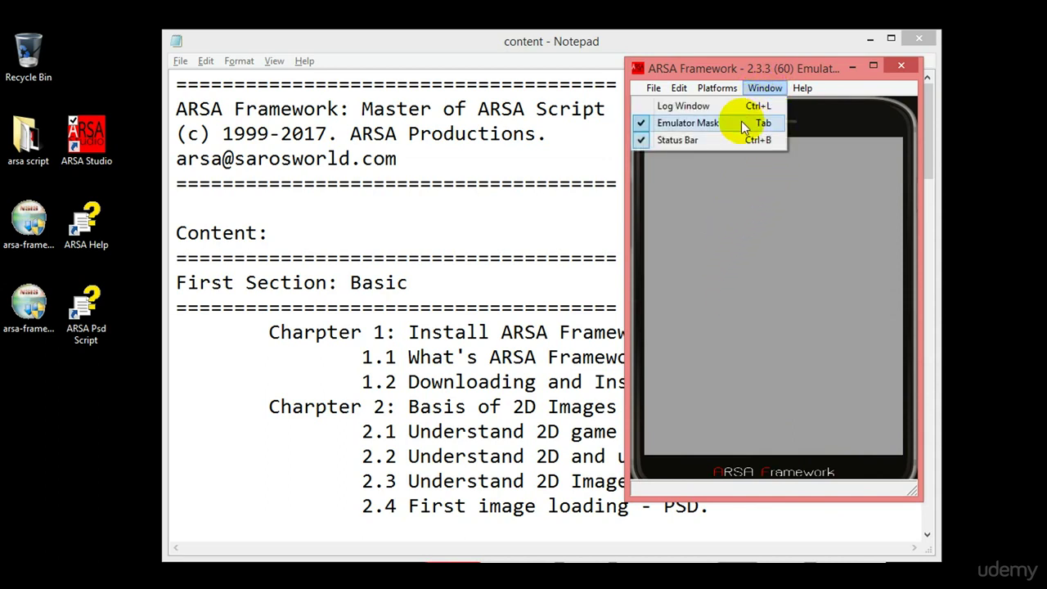
left_click(727, 137)
left_click(763, 89)
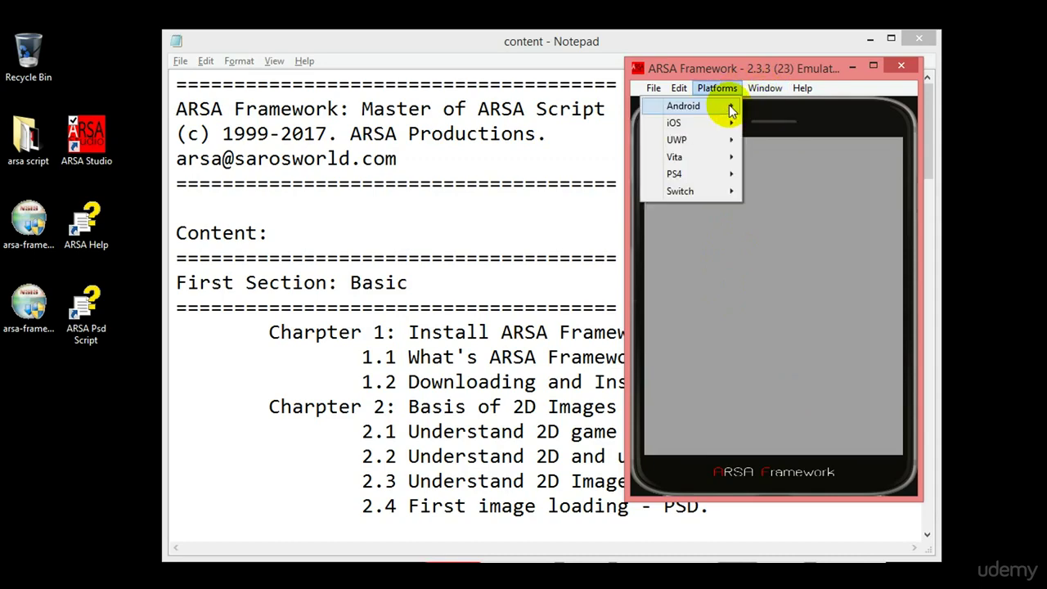
Open the ARSA Log of loaded PSD files, then move and narrow it.
left_click(734, 105)
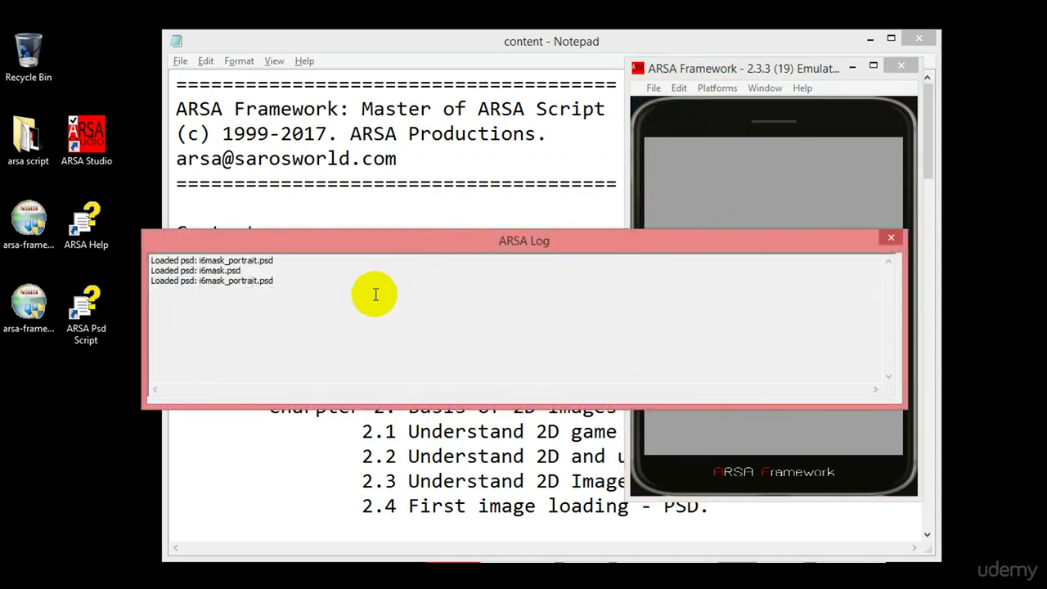
left_click_drag(444, 248, 399, 351)
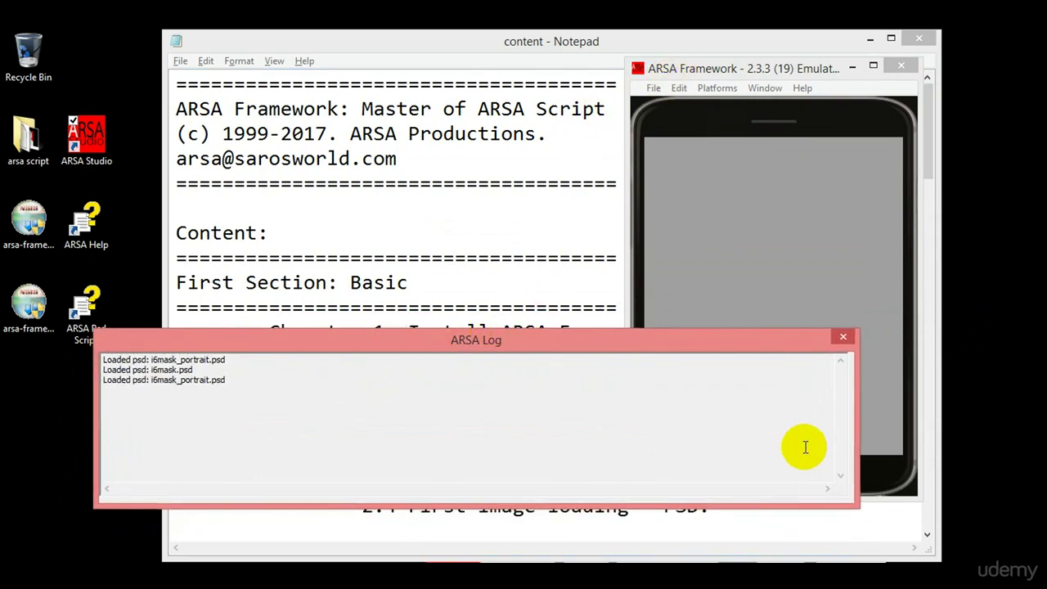
left_click(863, 427)
left_click_drag(856, 423, 614, 435)
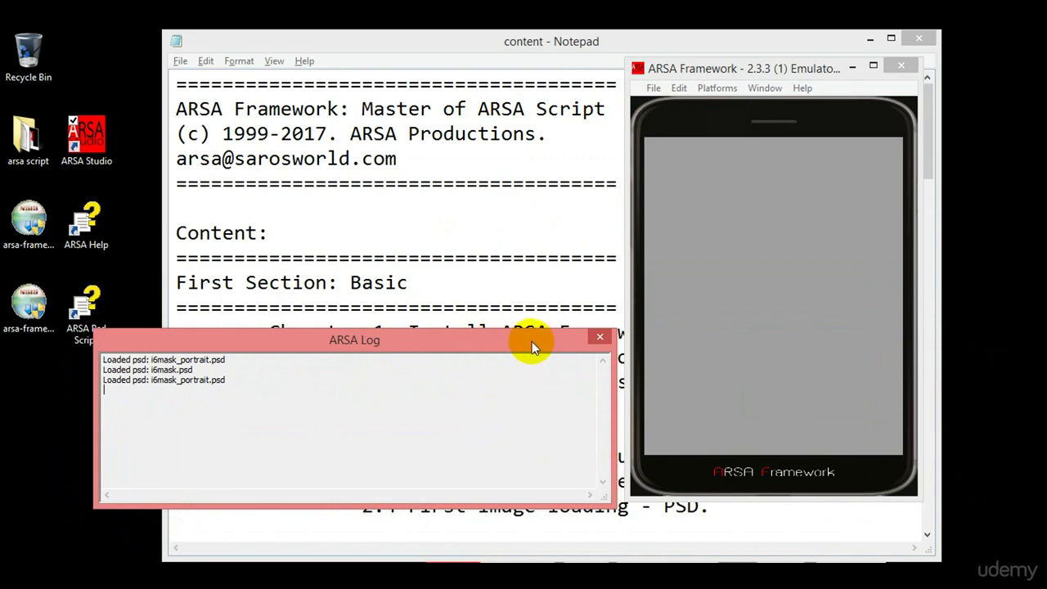
Rotate the emulator to landscape, close the log, and bring Notepad to the front.
left_click(775, 219)
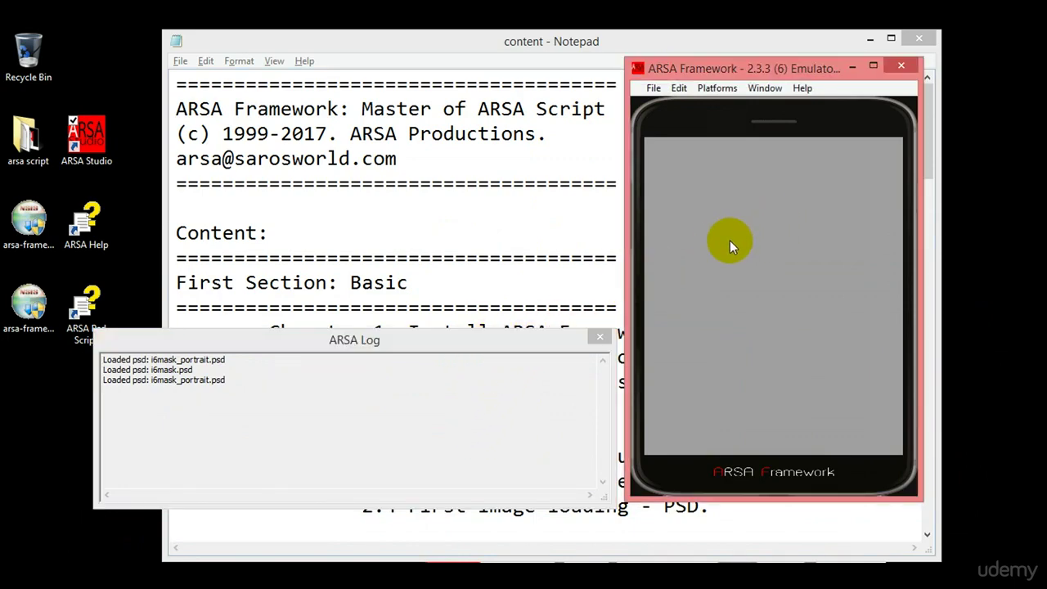
key("ctrl+r")
left_click_drag(470, 341, 676, 334)
left_click(805, 332)
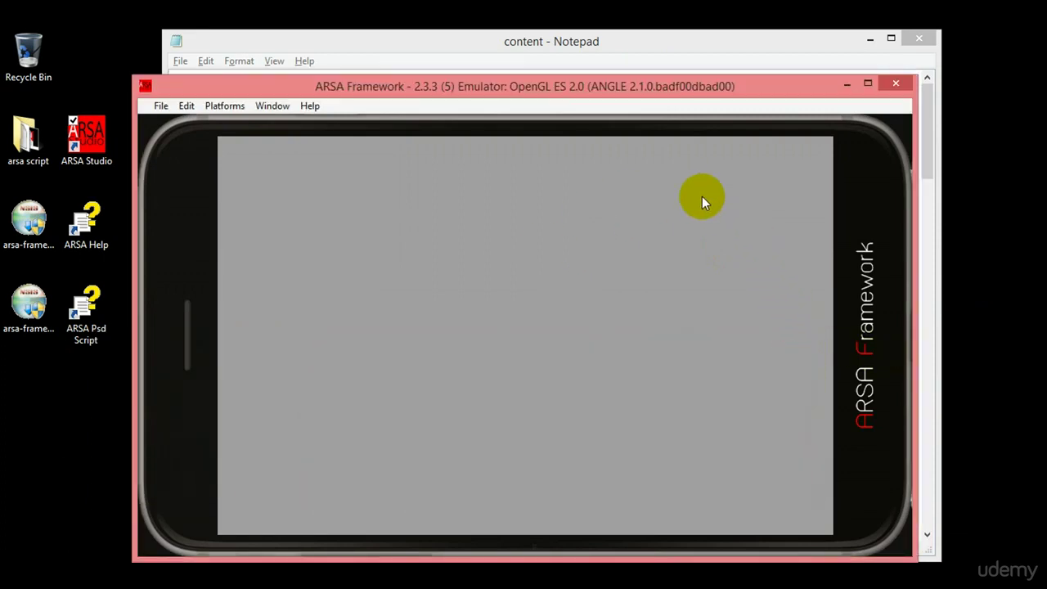
left_click_drag(450, 88, 461, 87)
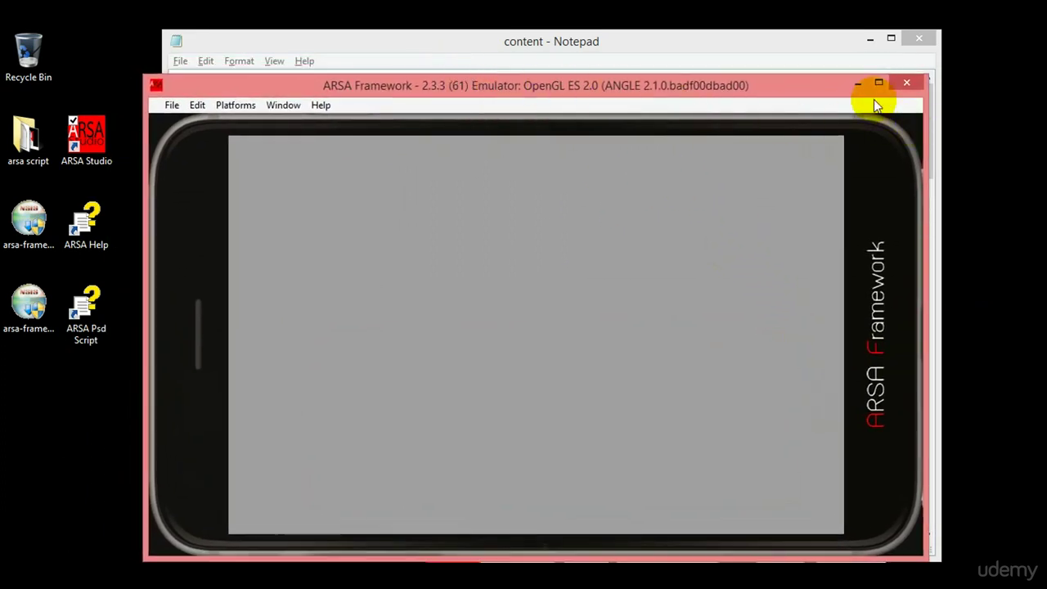
left_click(800, 52)
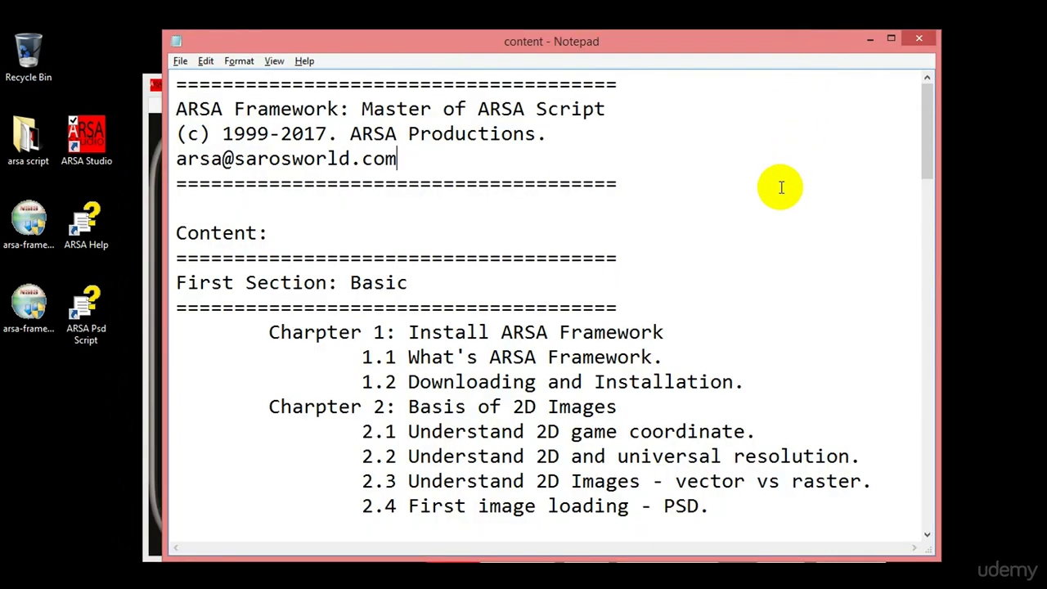
Check the Chapter 1, 1.2 and contact lines, then bring the ARSA Framwork Update page forward.
left_click(671, 330)
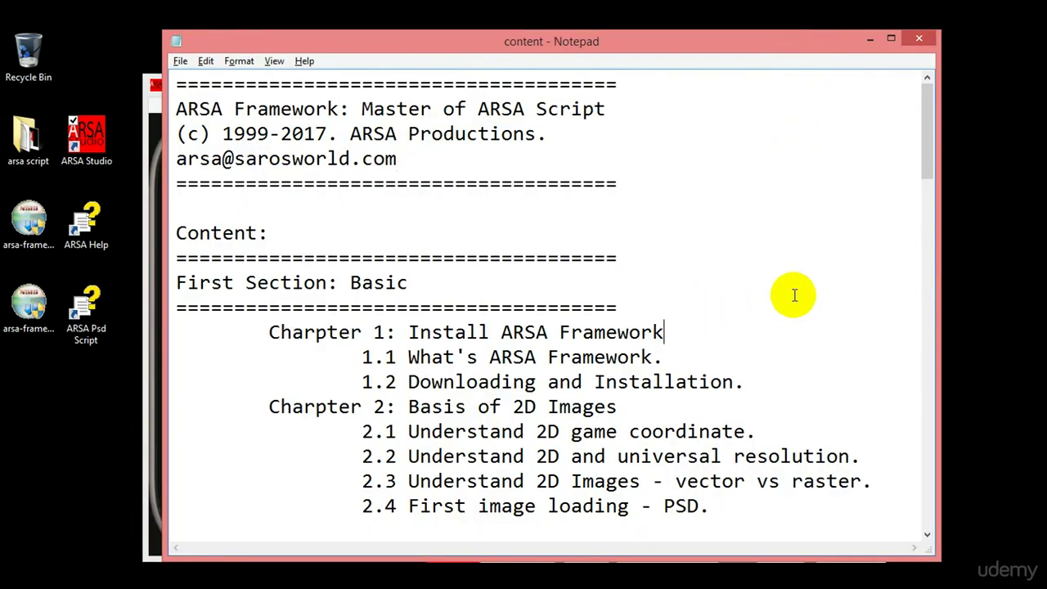
left_click(792, 381)
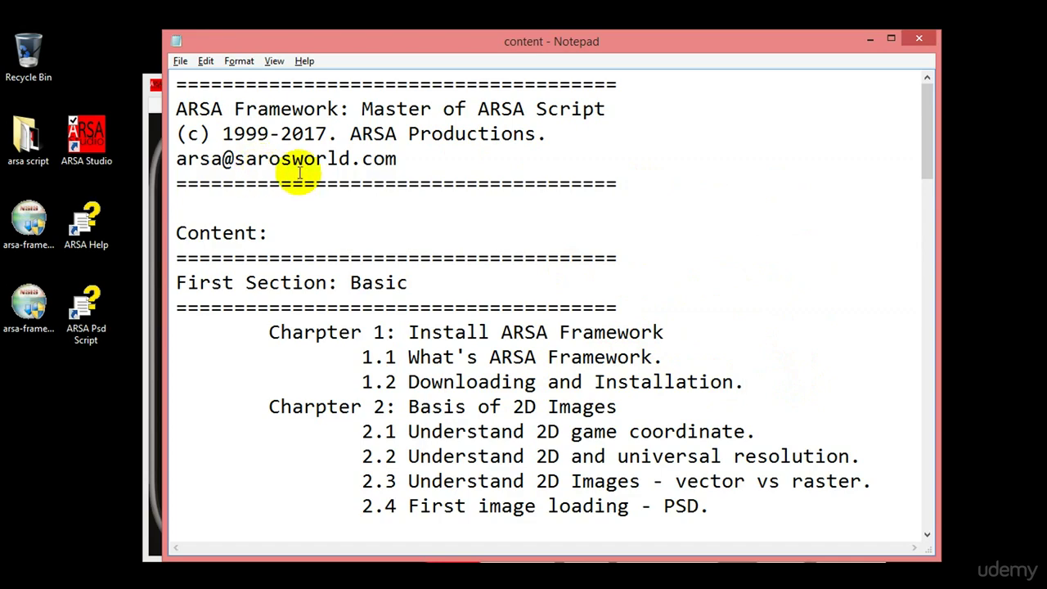
left_click(417, 159)
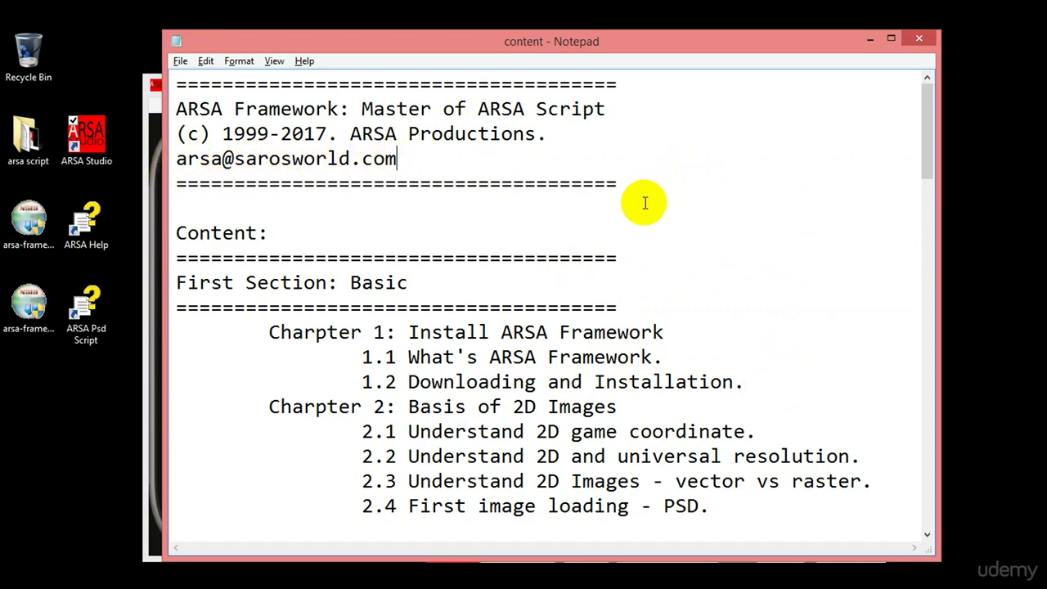
left_click(155, 585)
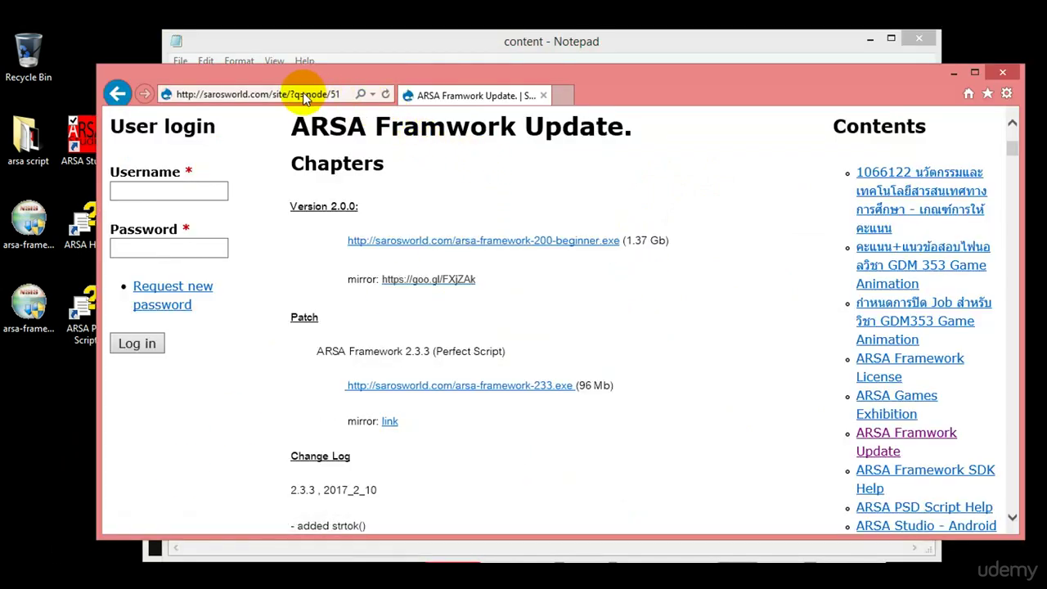
Go to sarosworld.com/arsa using the address bar's suggested addresses.
left_click(304, 96)
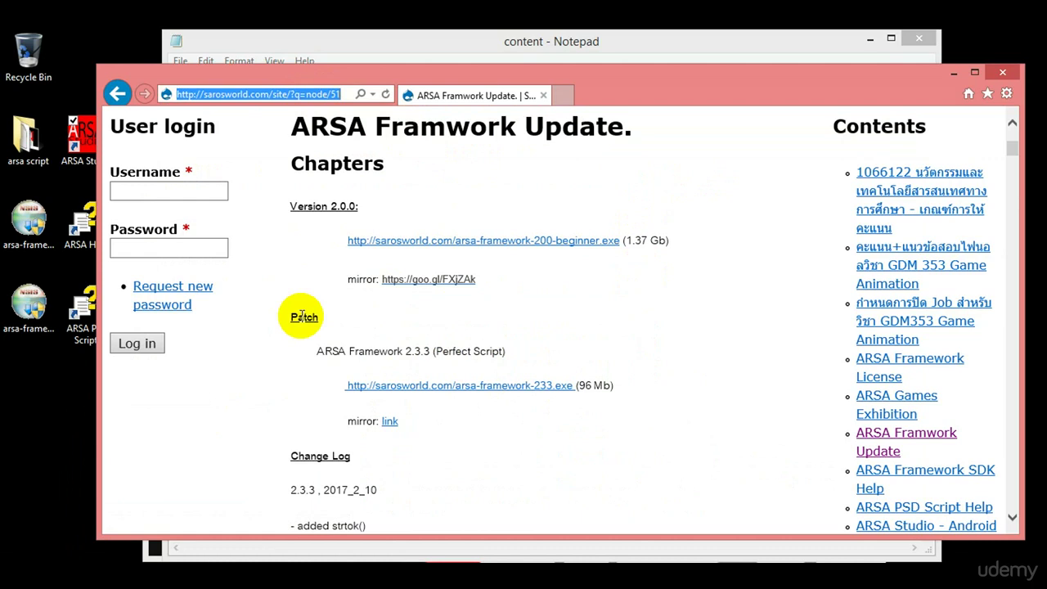
type("sa")
key("Down")
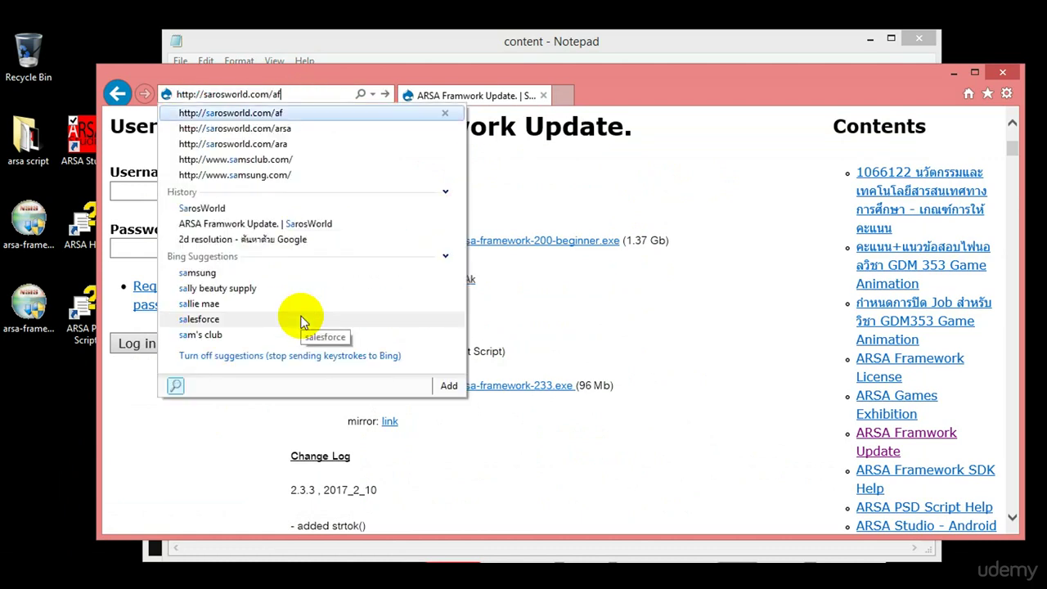
key("Down")
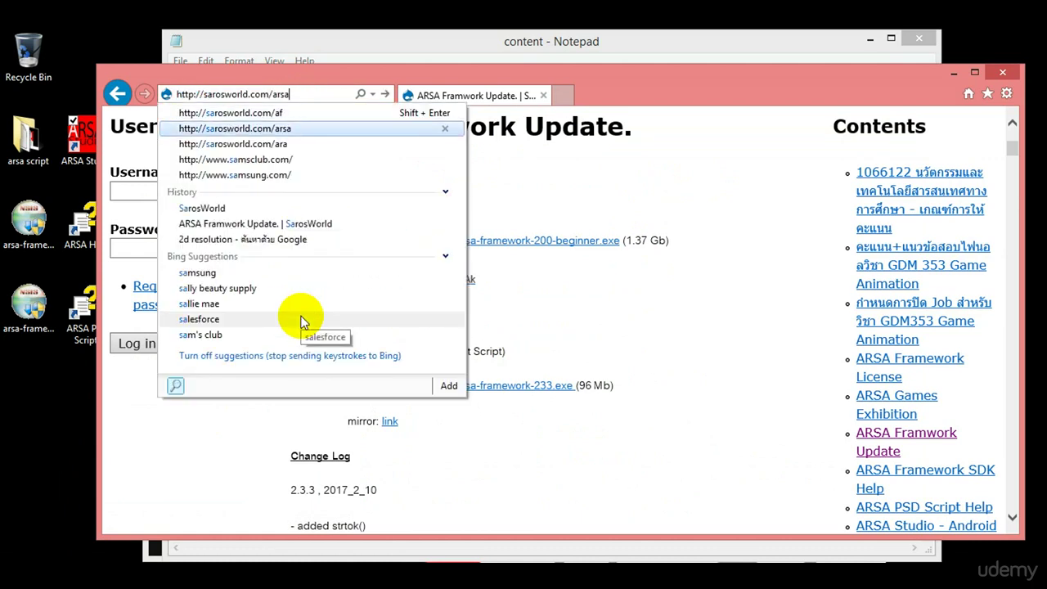
key("Return")
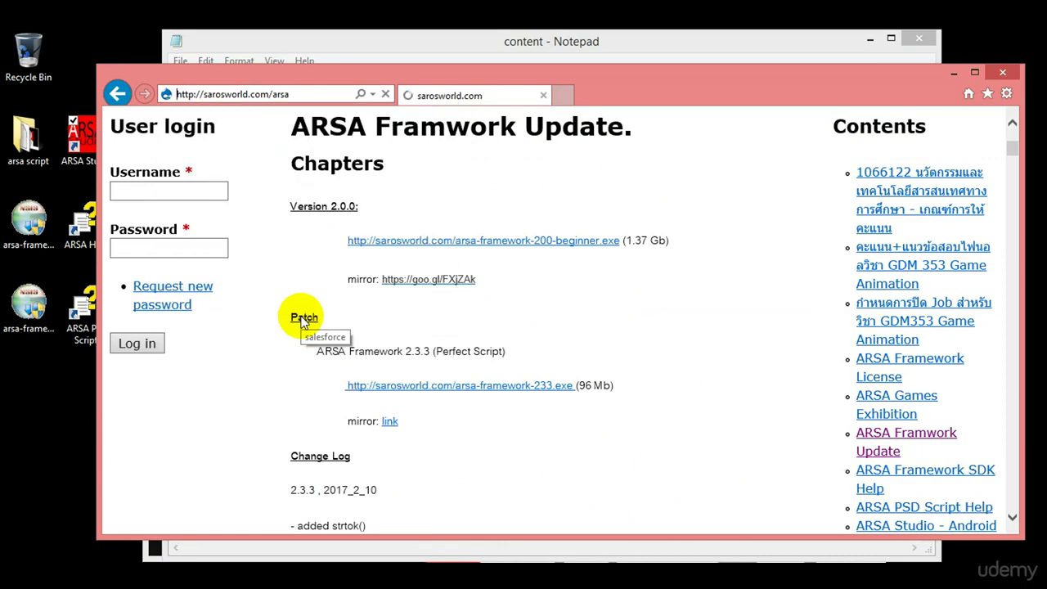
Scroll down the author page past the arcade cabinet photo to the PR Ads. (2015) magazine images.
scroll(300, 321, "down", 2)
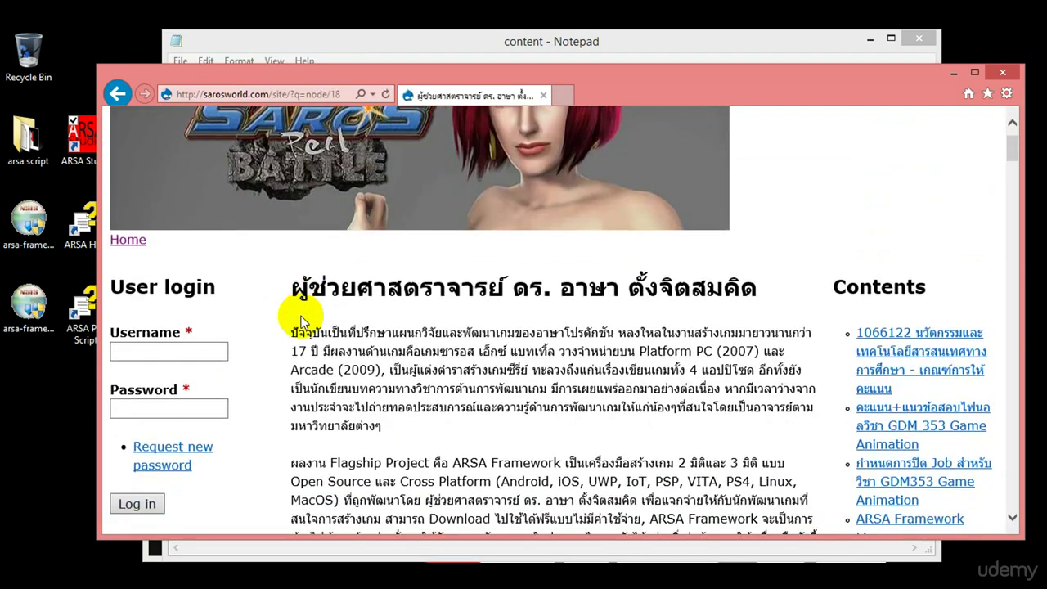
scroll(301, 321, "down", 1)
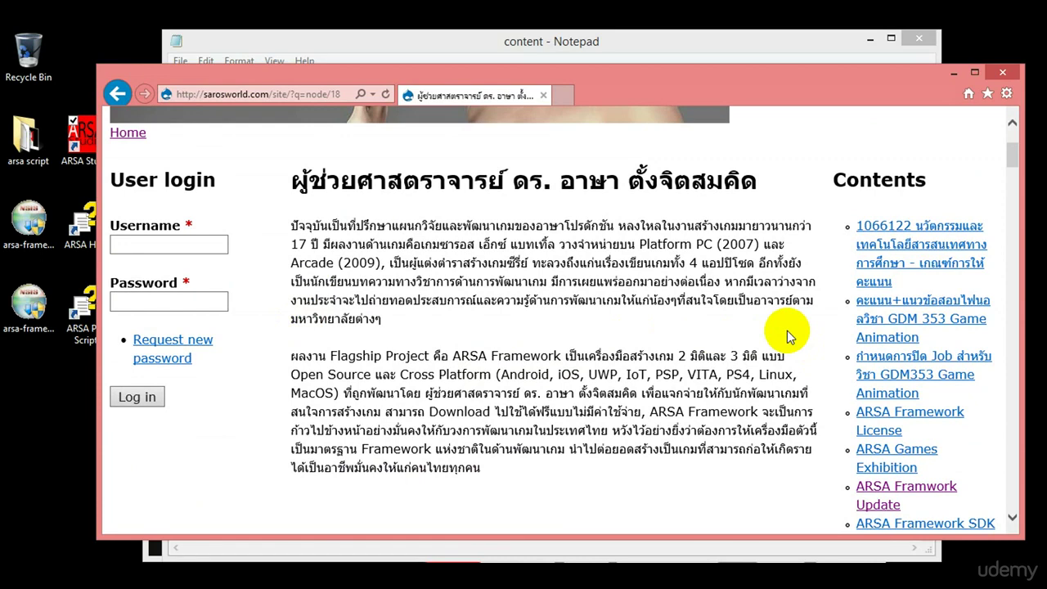
scroll(788, 335, "down", 4)
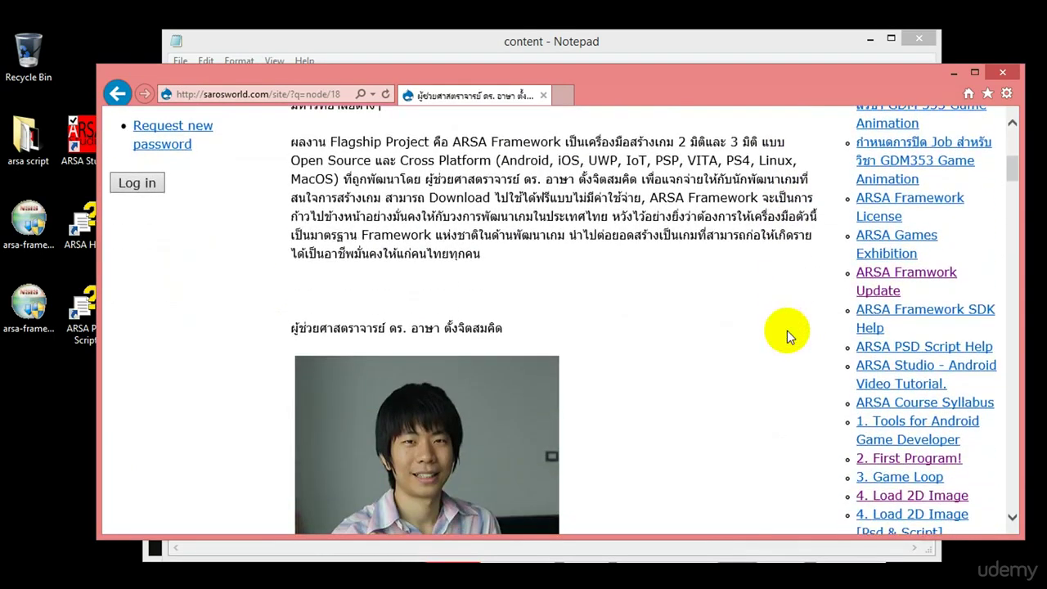
scroll(787, 331, "down", 5)
scroll(787, 330, "up", 1)
scroll(787, 331, "down", 1)
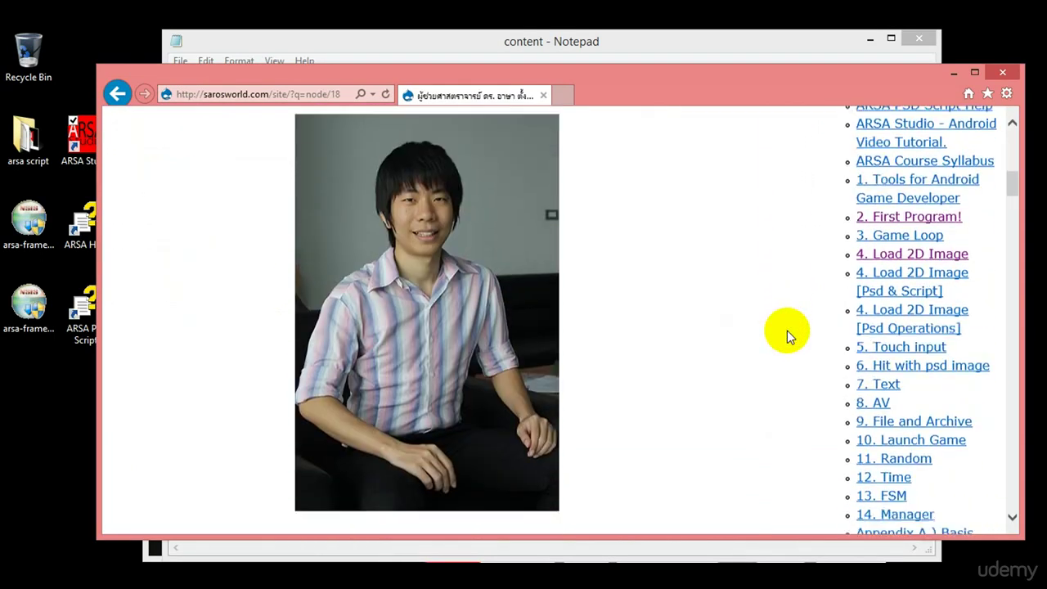
scroll(787, 331, "down", 1)
scroll(787, 331, "down", 1)
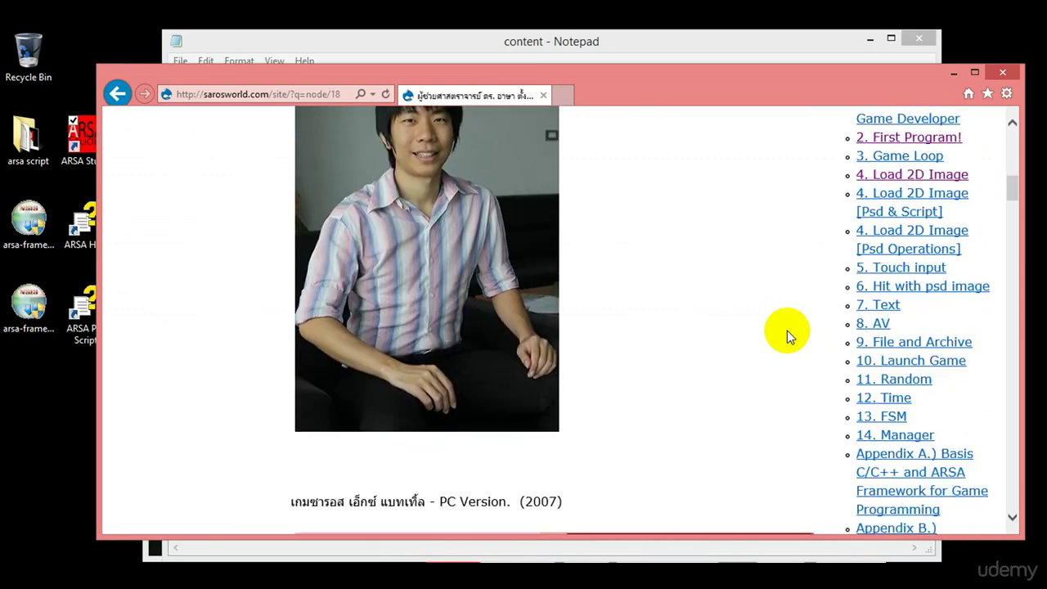
scroll(787, 330, "down", 3)
scroll(787, 331, "down", 5)
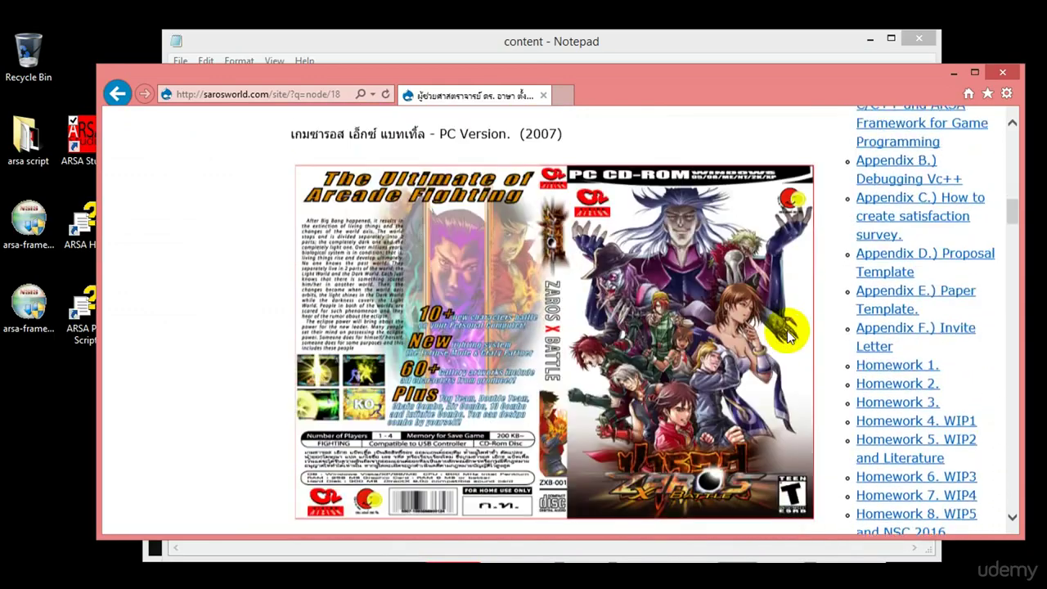
scroll(787, 331, "up", 1)
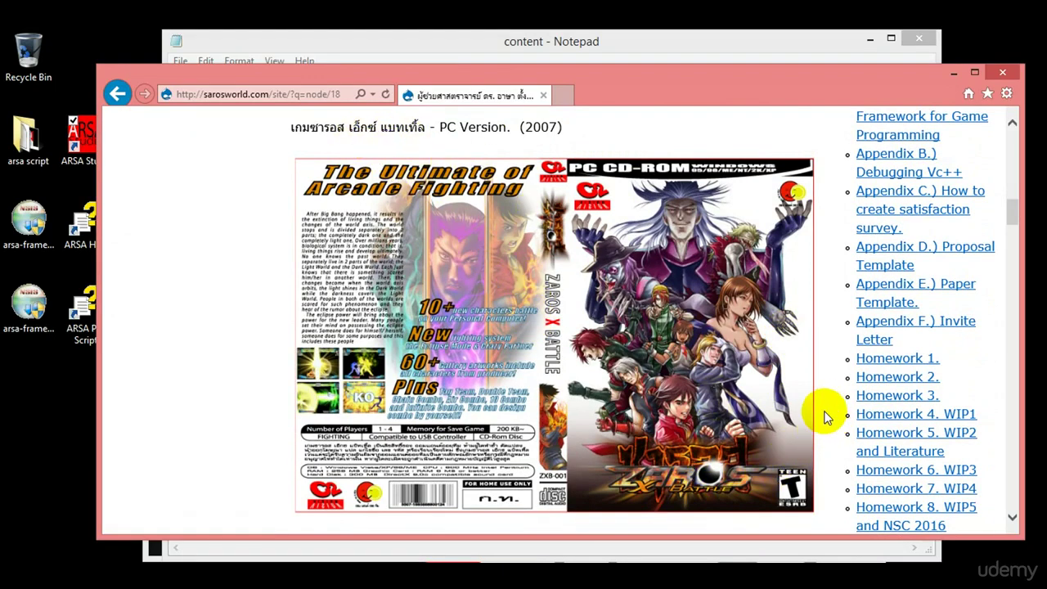
scroll(825, 418, "down", 1)
scroll(825, 417, "up", 1)
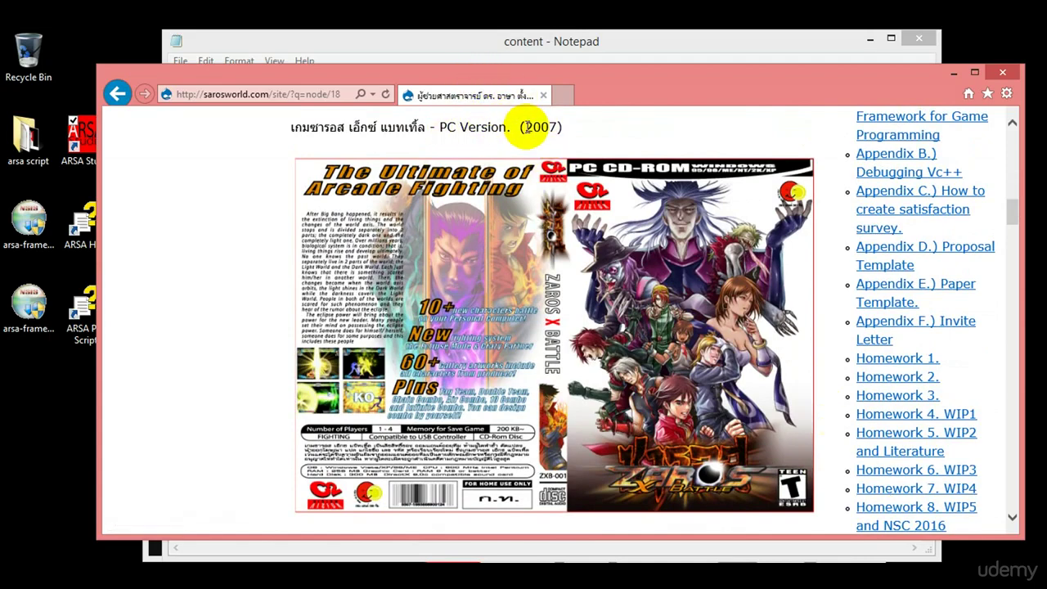
scroll(773, 155, "down", 6)
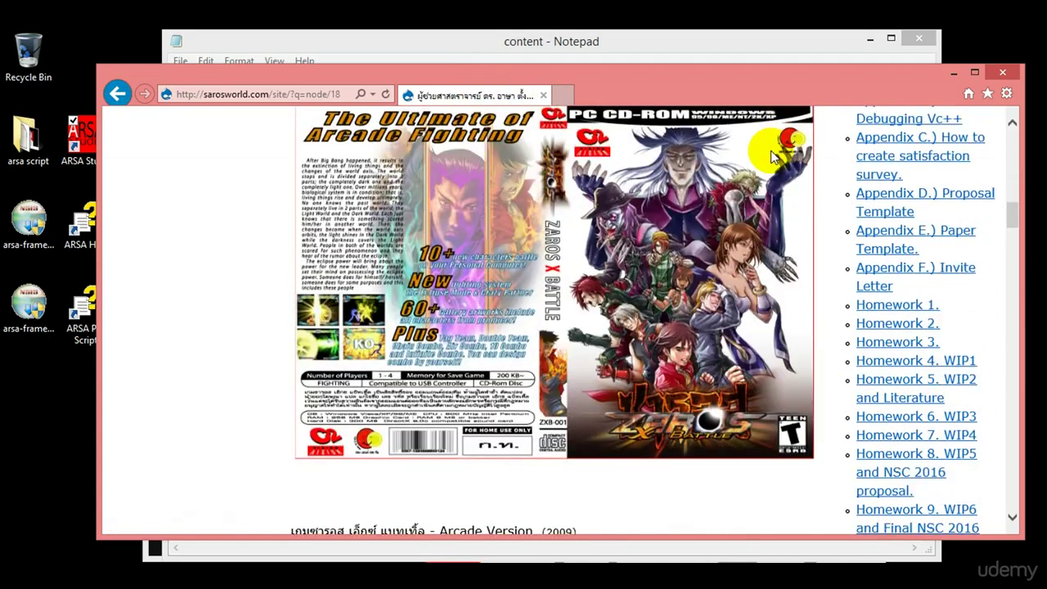
scroll(772, 157, "down", 3)
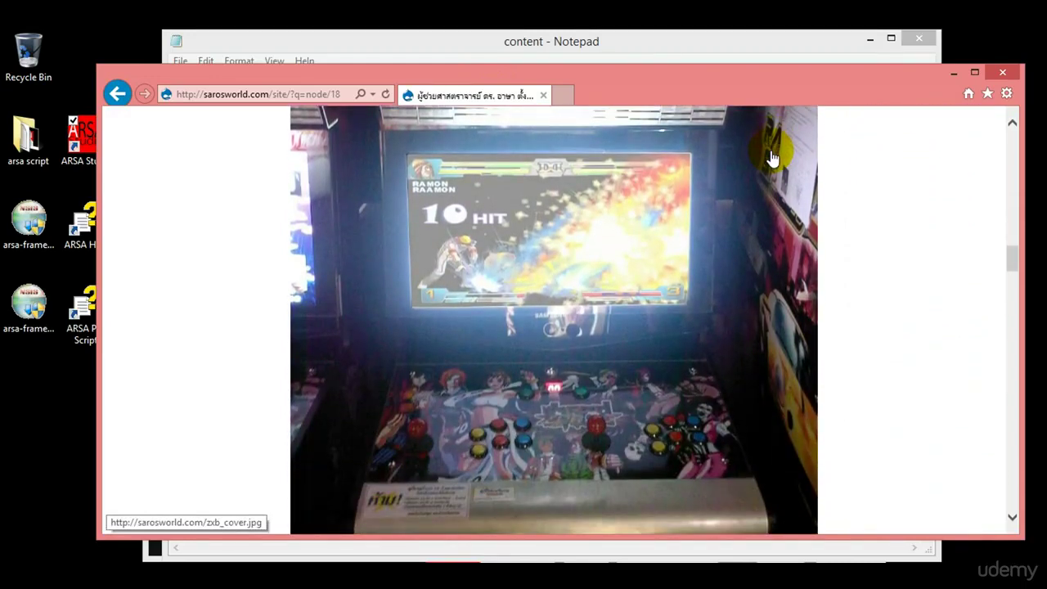
scroll(772, 155, "down", 1)
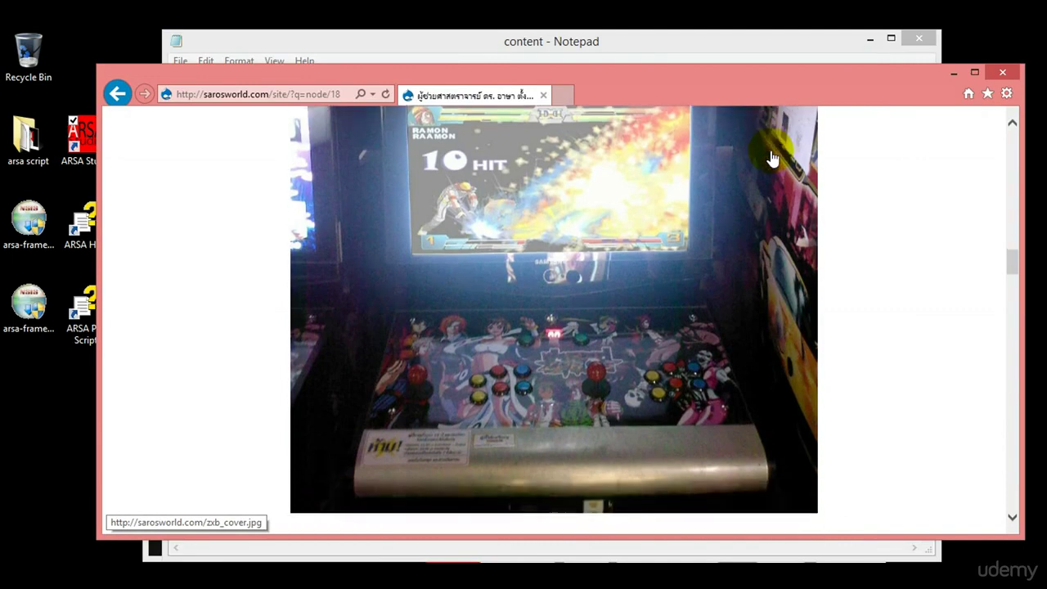
scroll(772, 157, "up", 2)
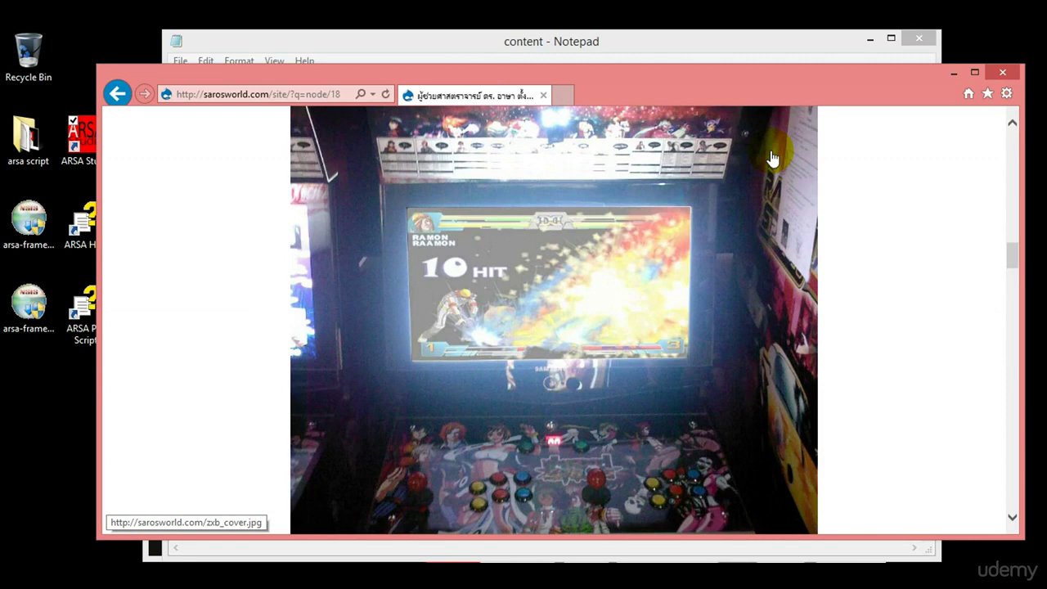
scroll(772, 157, "down", 1)
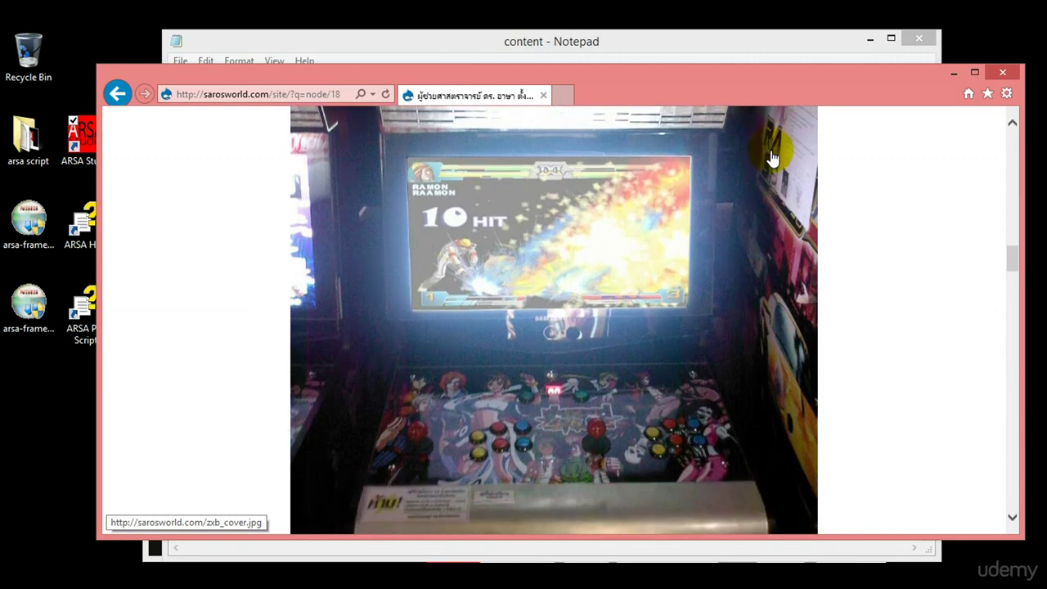
scroll(773, 158, "down", 1)
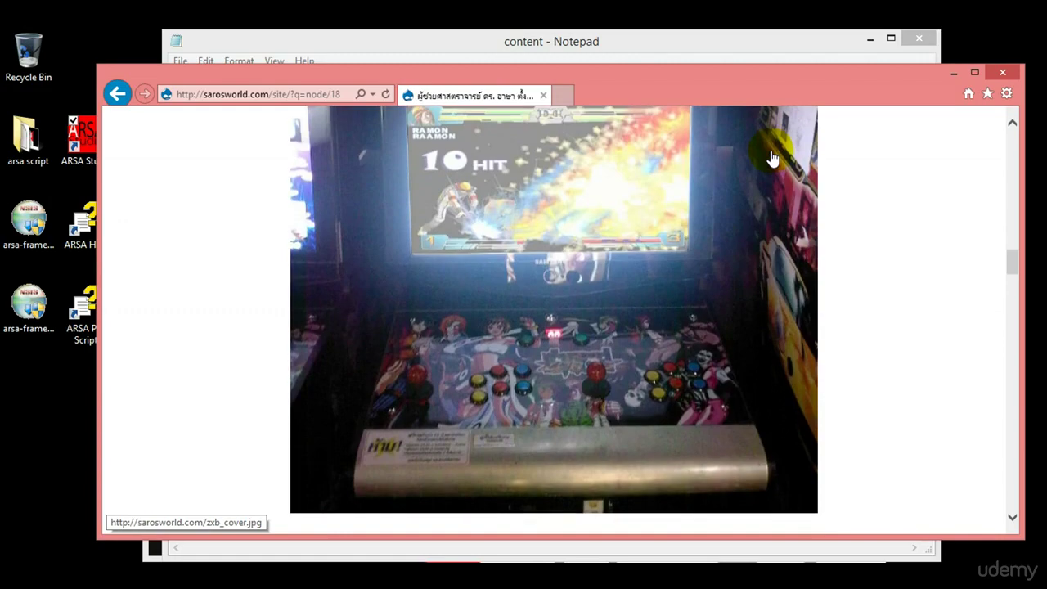
scroll(772, 158, "down", 1)
scroll(773, 158, "down", 1)
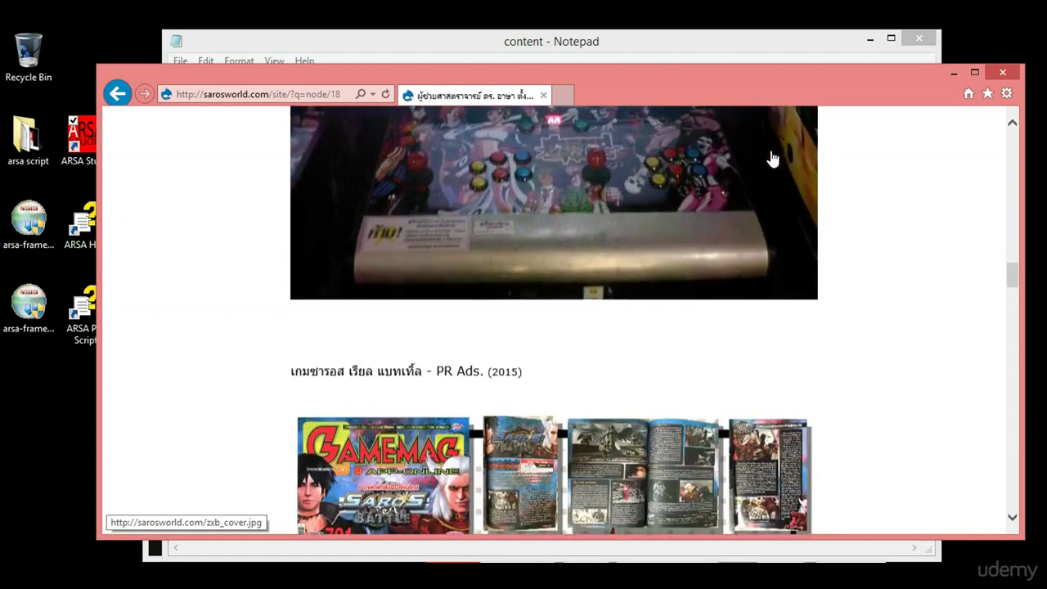
Scroll past the magazine, DirectX book covers and Articles collage to the ARSA FRAMEWORK - LAUNCH SINCE 2004-PRESENT timeline.
scroll(773, 158, "down", 1)
scroll(772, 158, "down", 1)
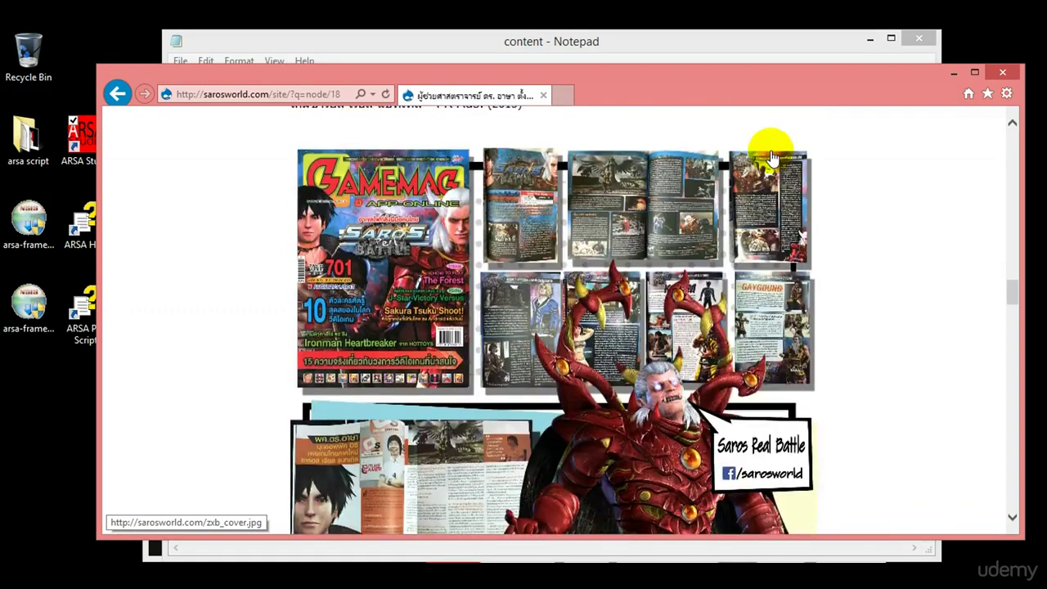
scroll(773, 158, "up", 1)
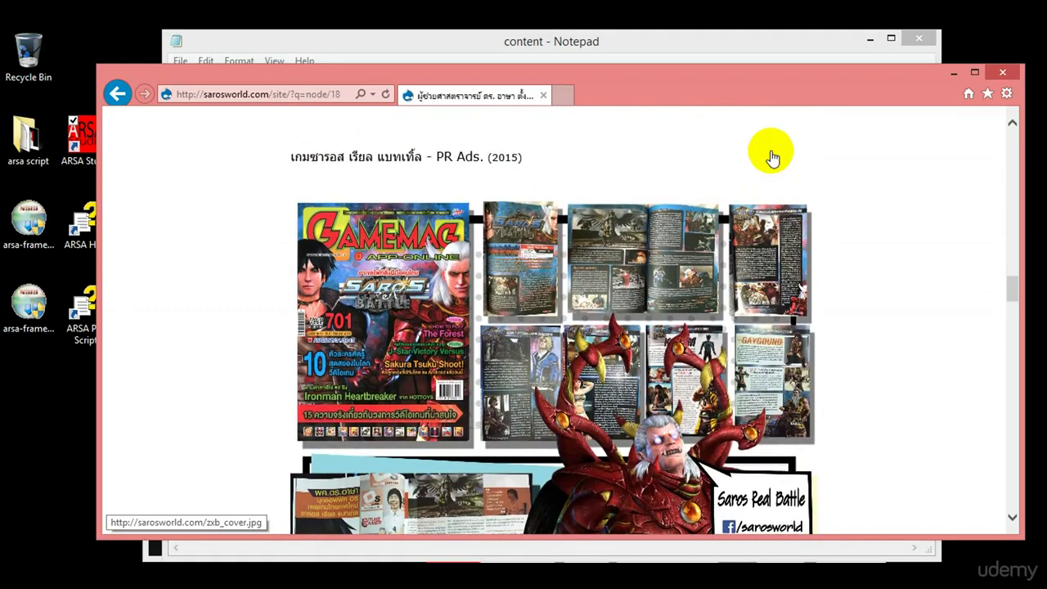
scroll(773, 158, "down", 1)
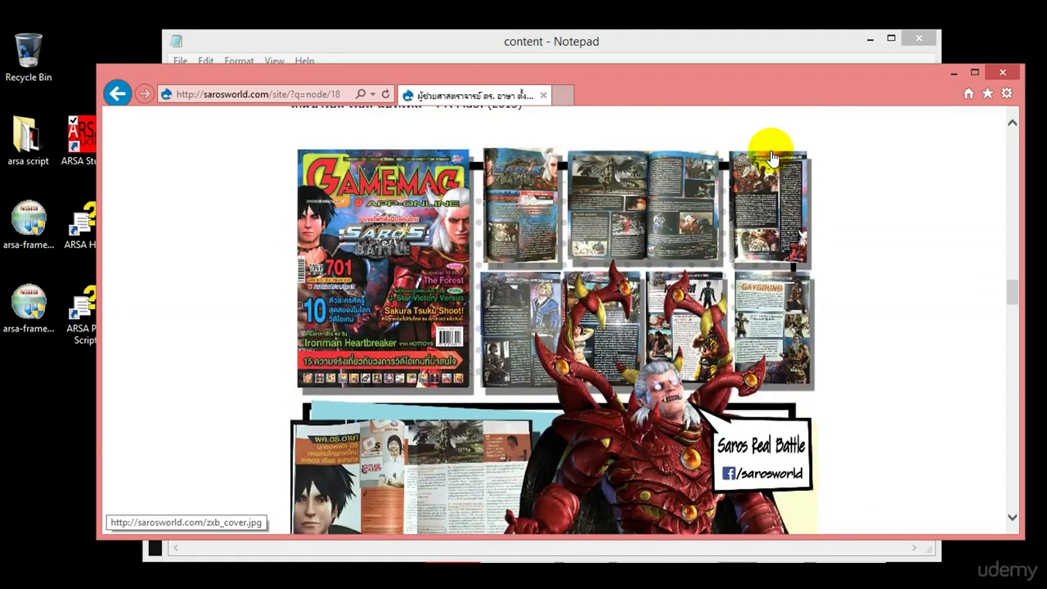
scroll(772, 158, "down", 1)
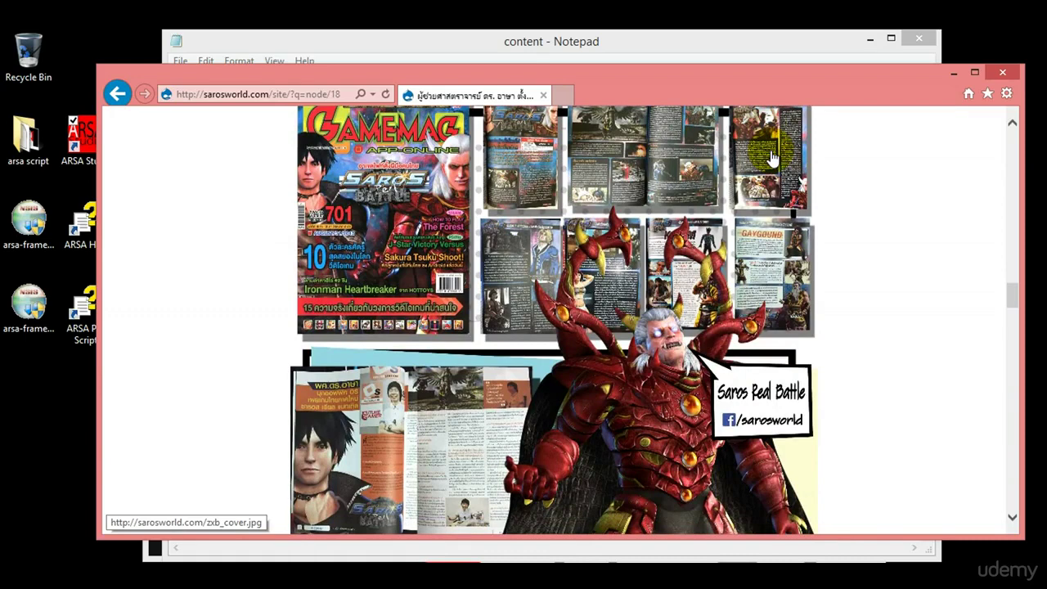
scroll(772, 158, "up", 2)
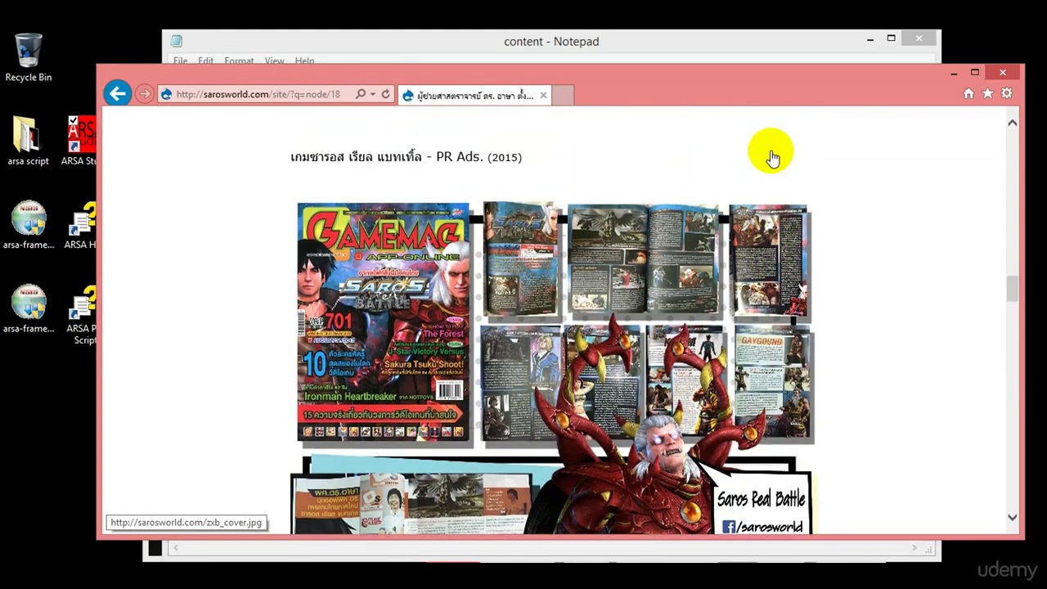
scroll(772, 158, "down", 1)
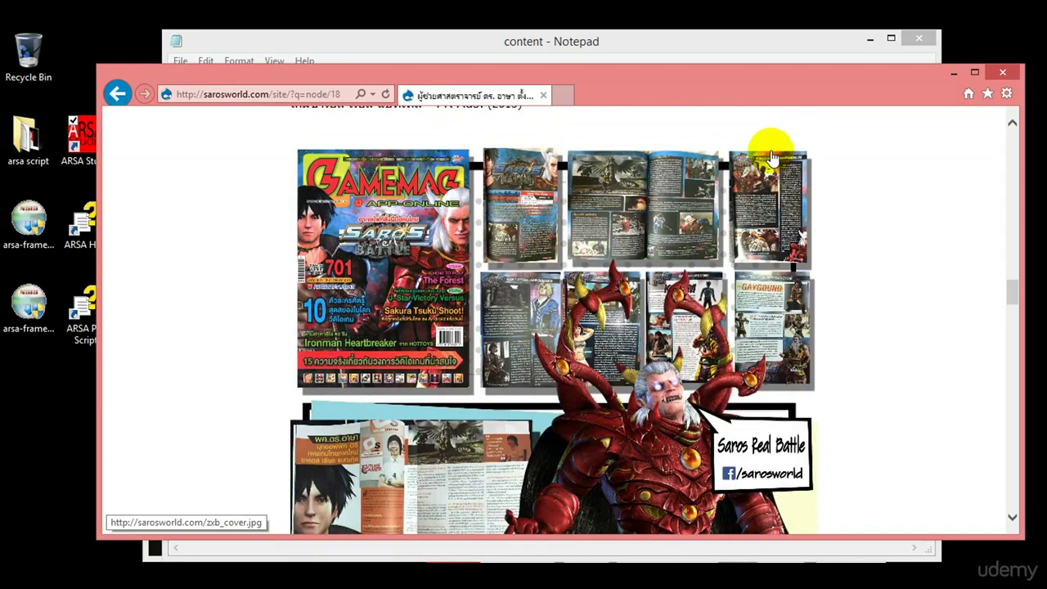
scroll(772, 158, "down", 10)
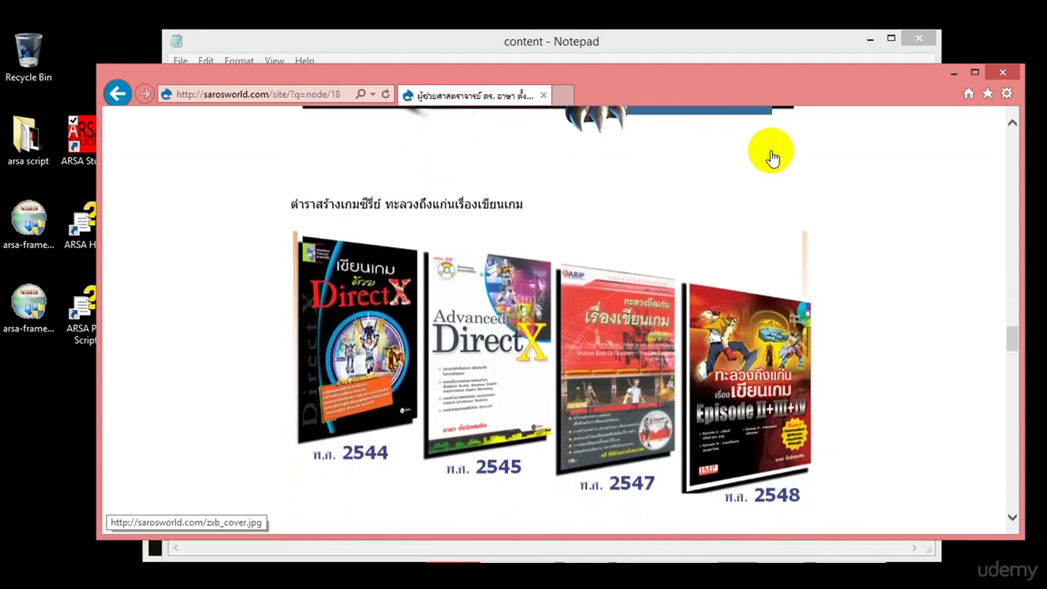
scroll(773, 158, "down", 1)
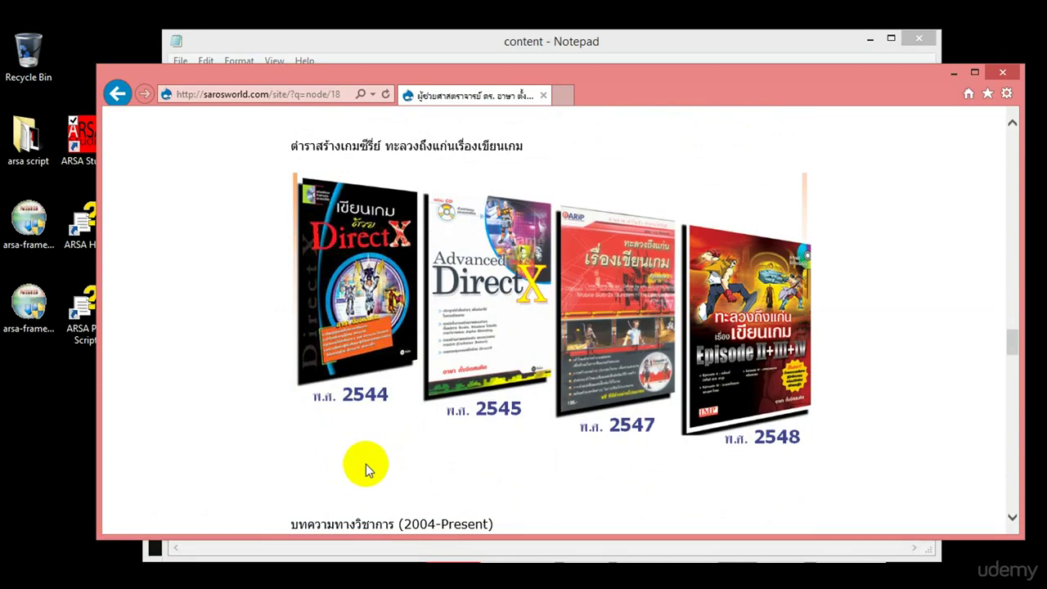
scroll(366, 464, "down", 5)
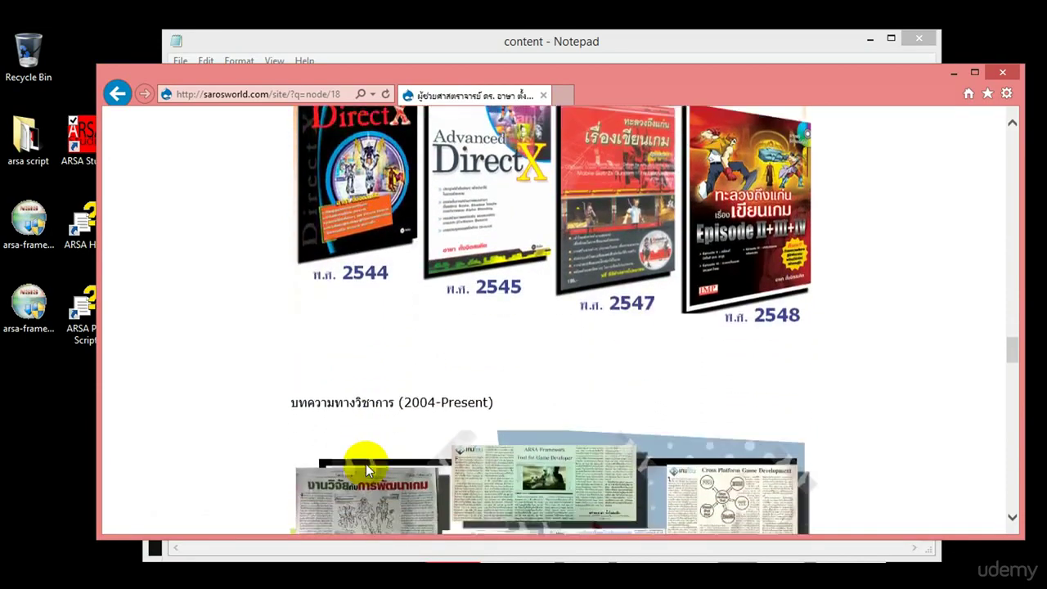
scroll(366, 464, "down", 1)
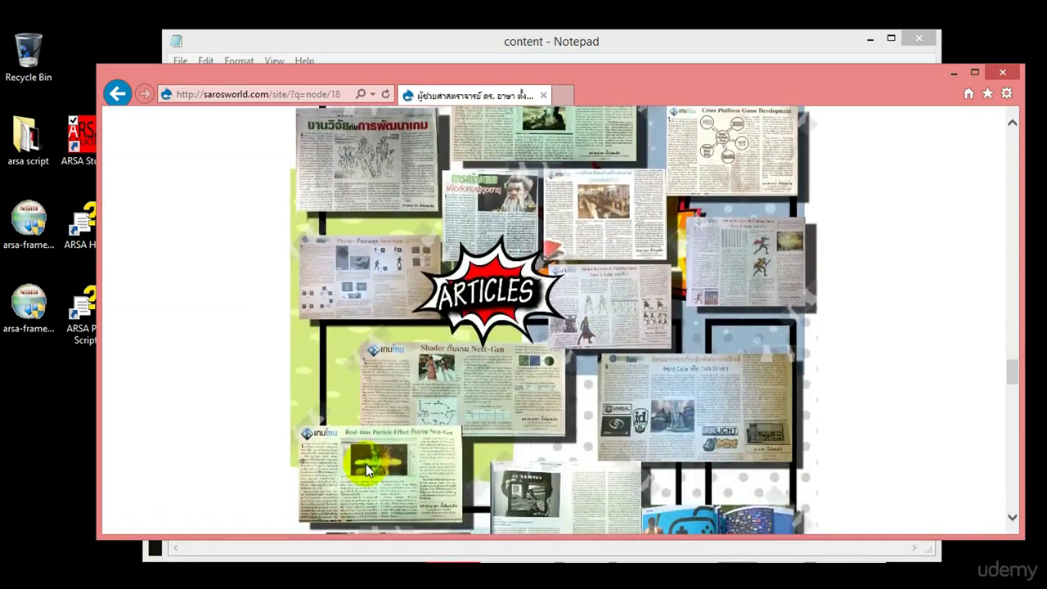
scroll(365, 464, "down", 8)
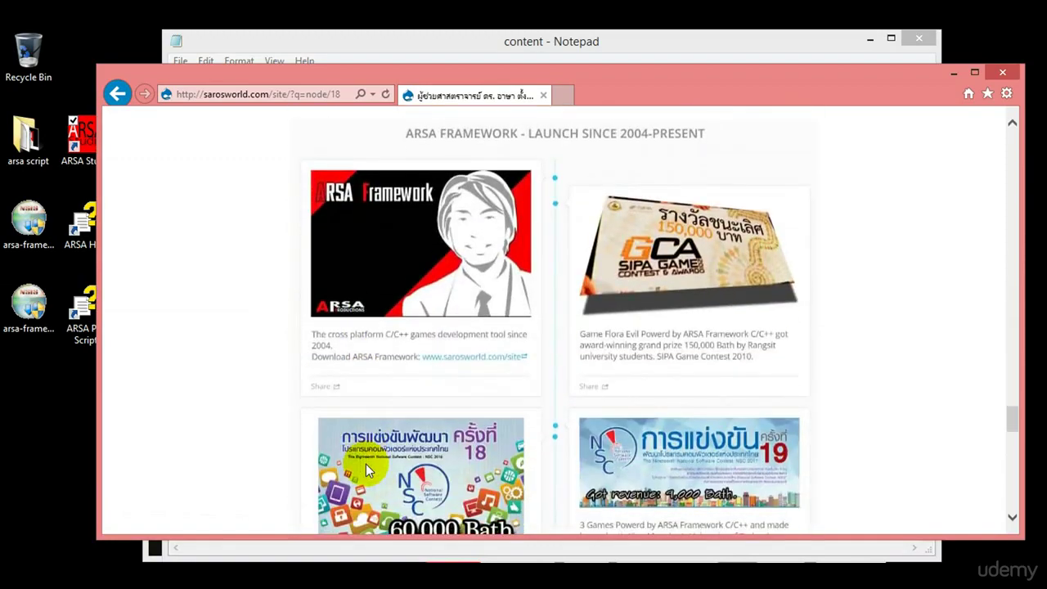
Scroll down through the ARSA Framework game showcase cards.
scroll(366, 464, "up", 1)
scroll(366, 464, "down", 1)
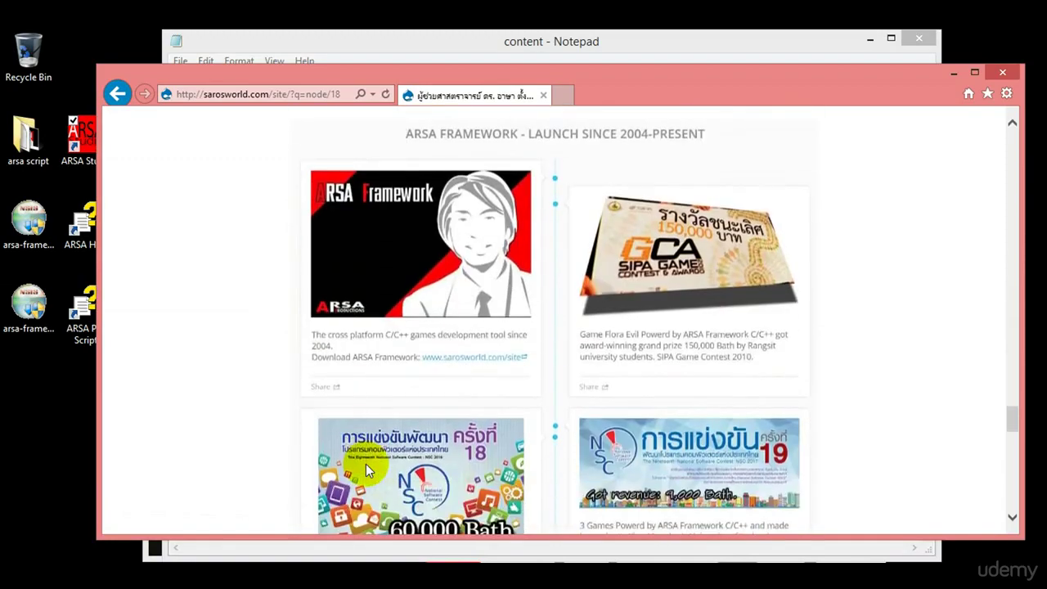
scroll(365, 464, "up", 1)
scroll(366, 464, "down", 1)
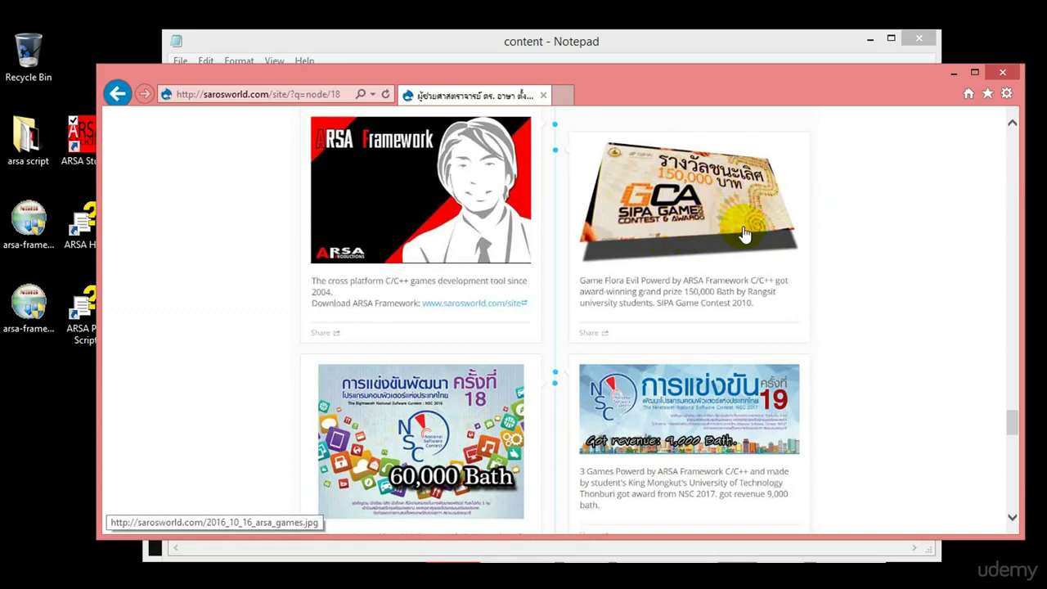
scroll(921, 255, "down", 3)
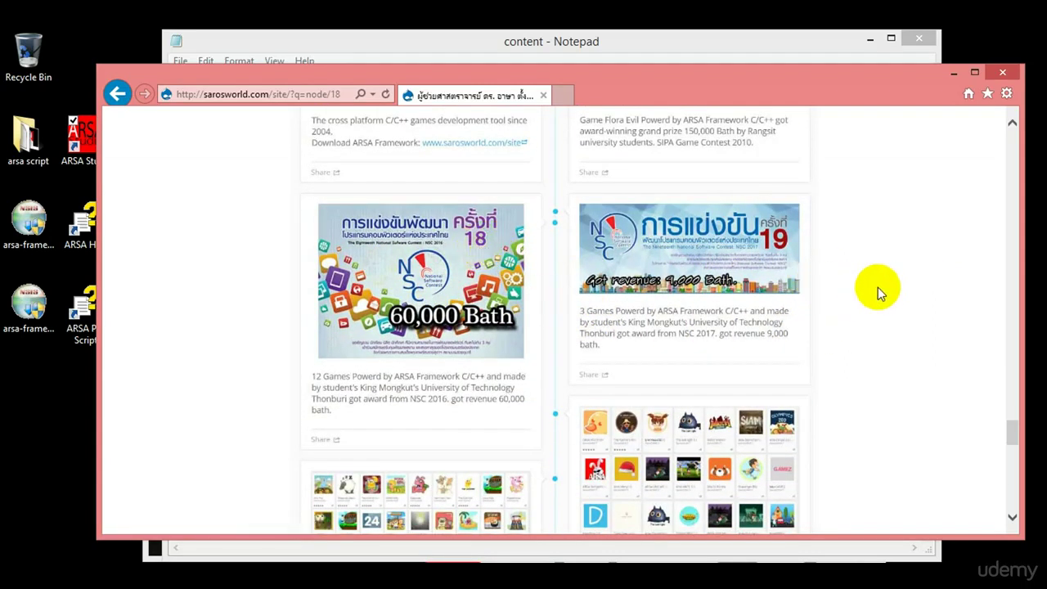
scroll(878, 287, "down", 1)
scroll(878, 287, "down", 3)
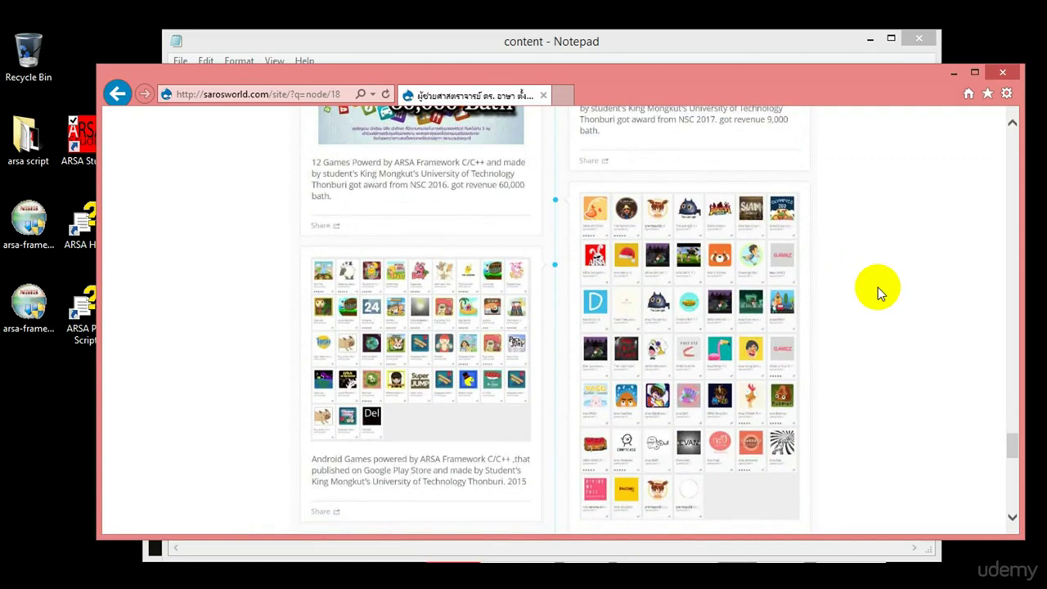
scroll(878, 288, "down", 1)
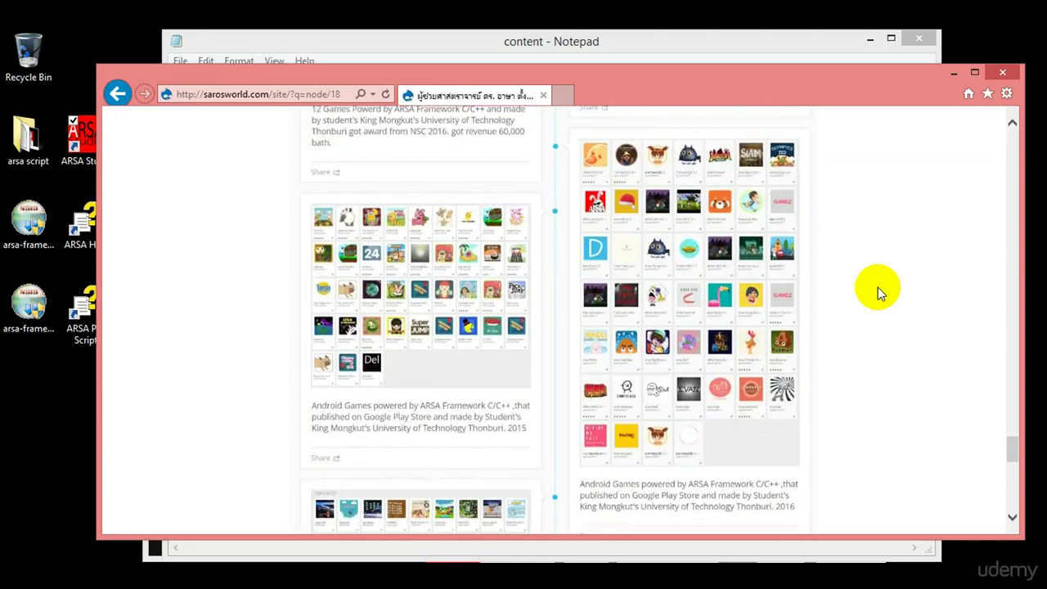
scroll(878, 287, "down", 2)
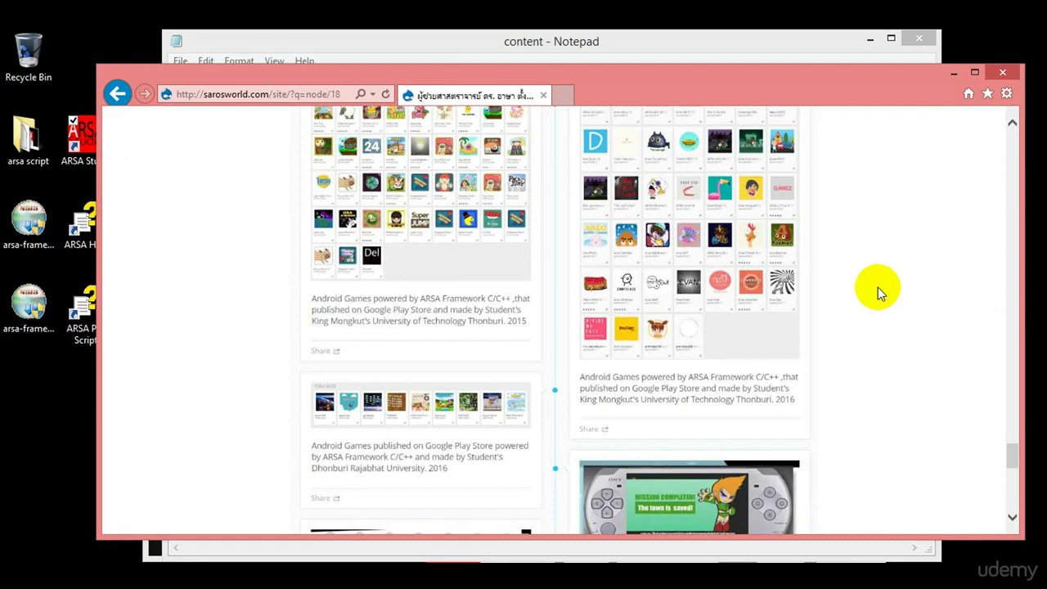
Reach the bottom of the page, jump back to the top, and bring the Notepad course outline forward.
scroll(878, 288, "down", 3)
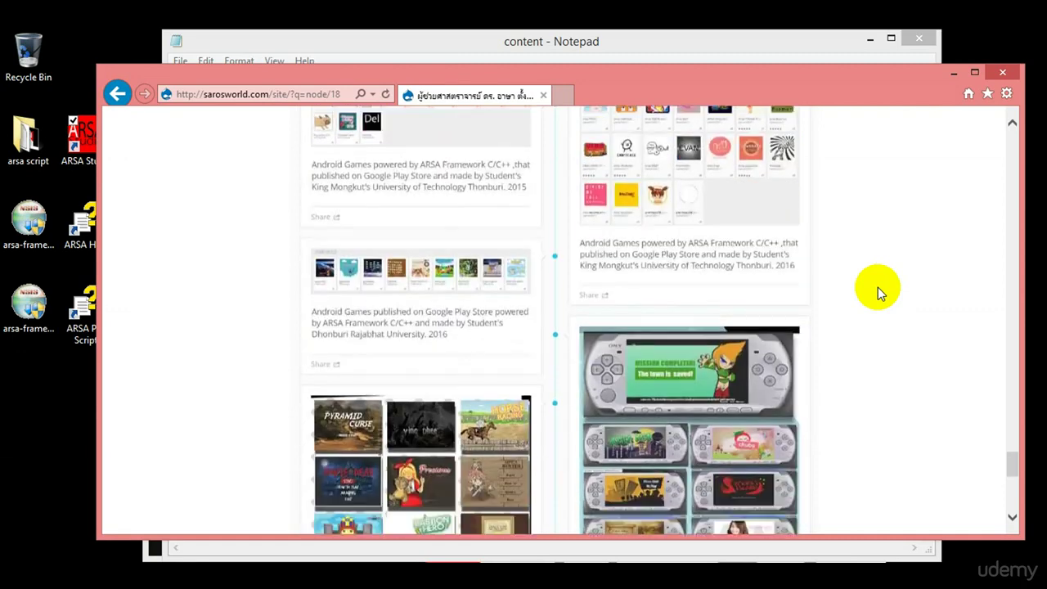
scroll(878, 288, "down", 10)
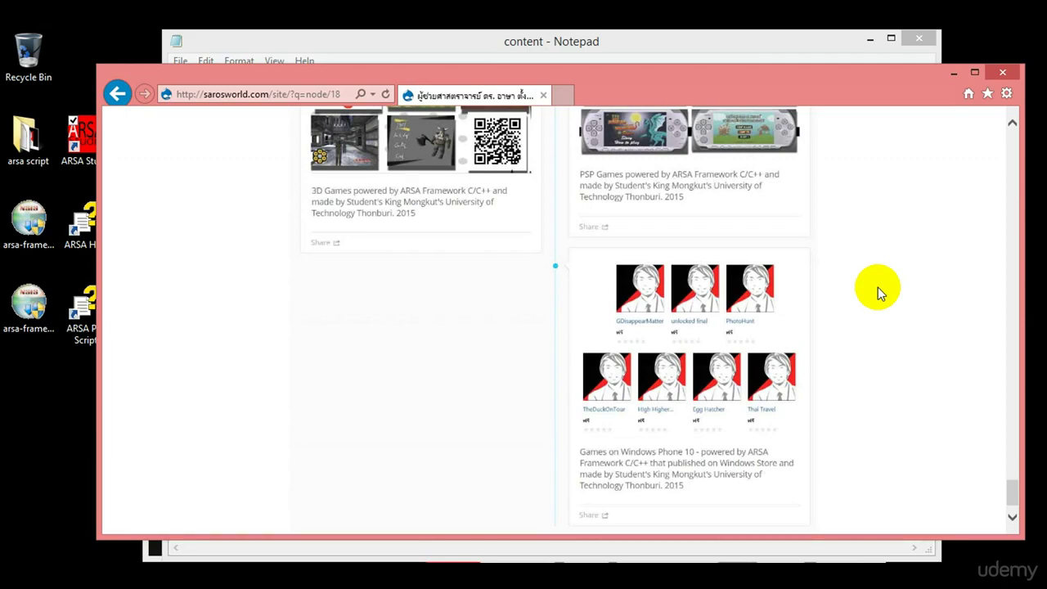
key("Home")
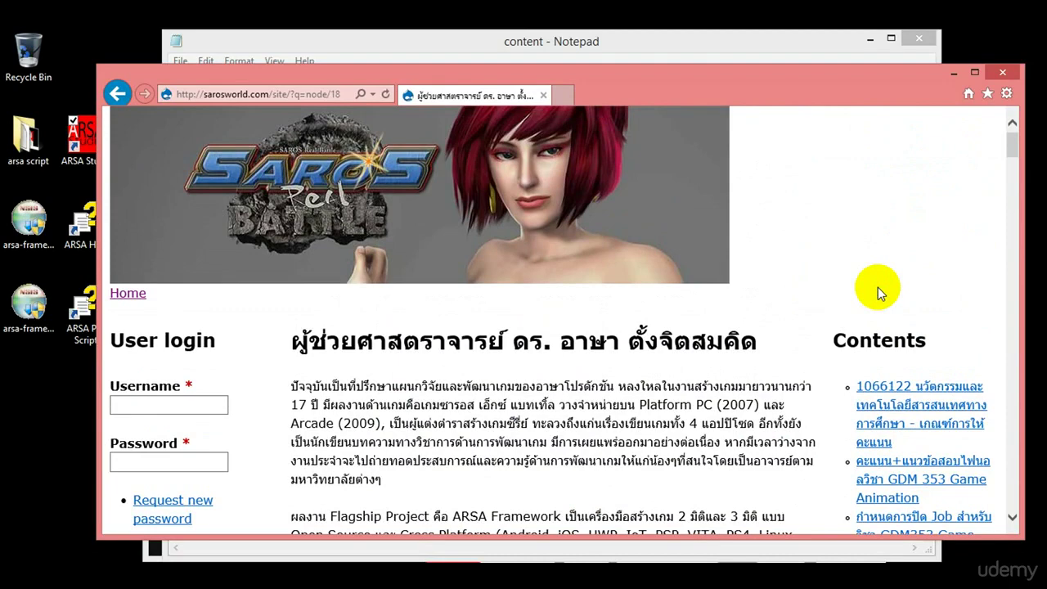
key("alt+F4")
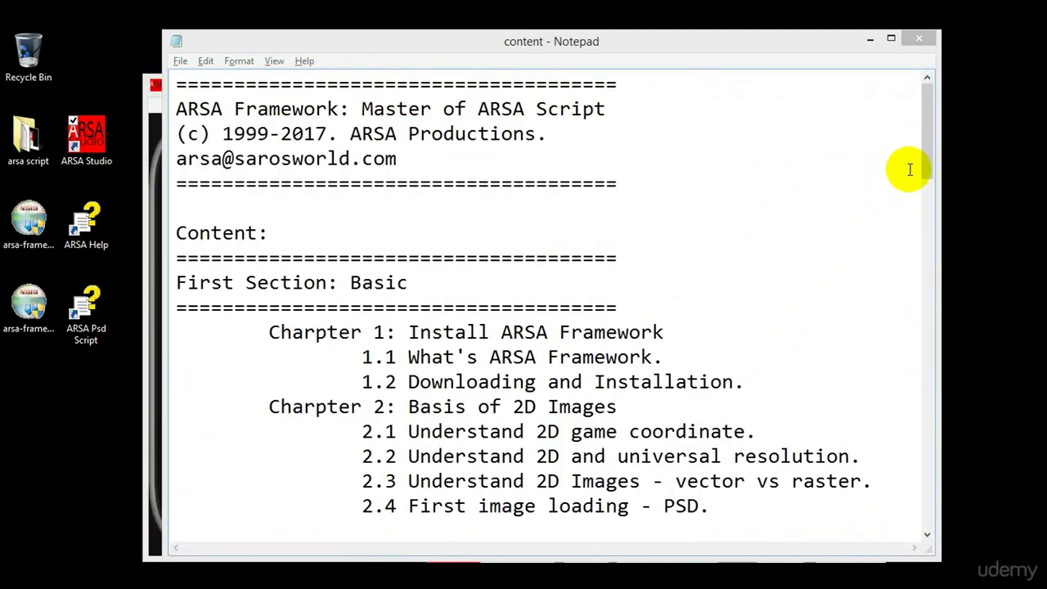
mouse_move(927, 161)
left_mouse_down()
mouse_move(927, 193)
mouse_move(937, 161)
left_mouse_up()
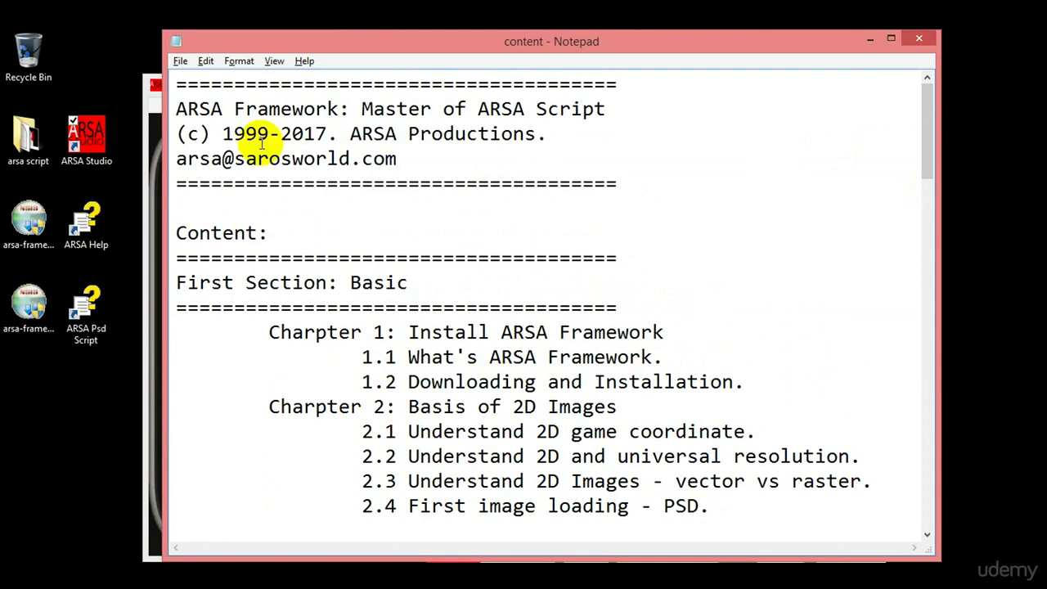
left_click(434, 159)
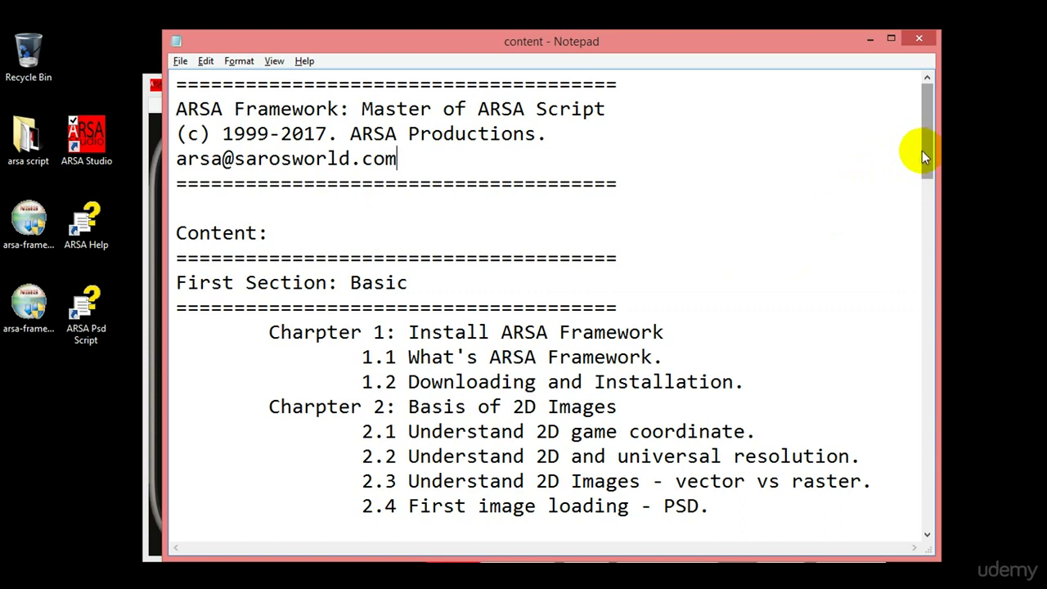
left_click(826, 386)
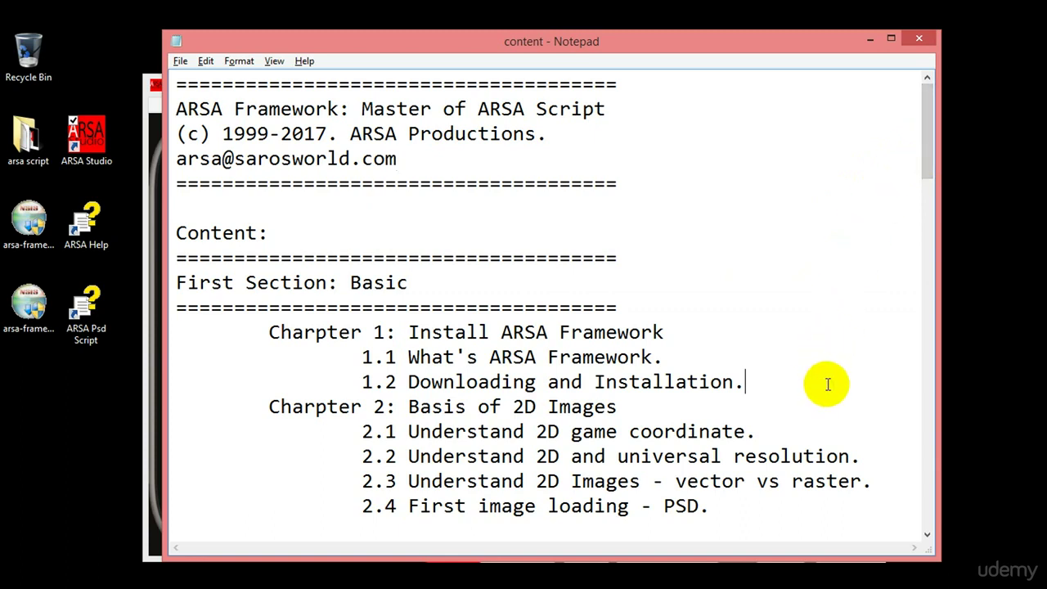